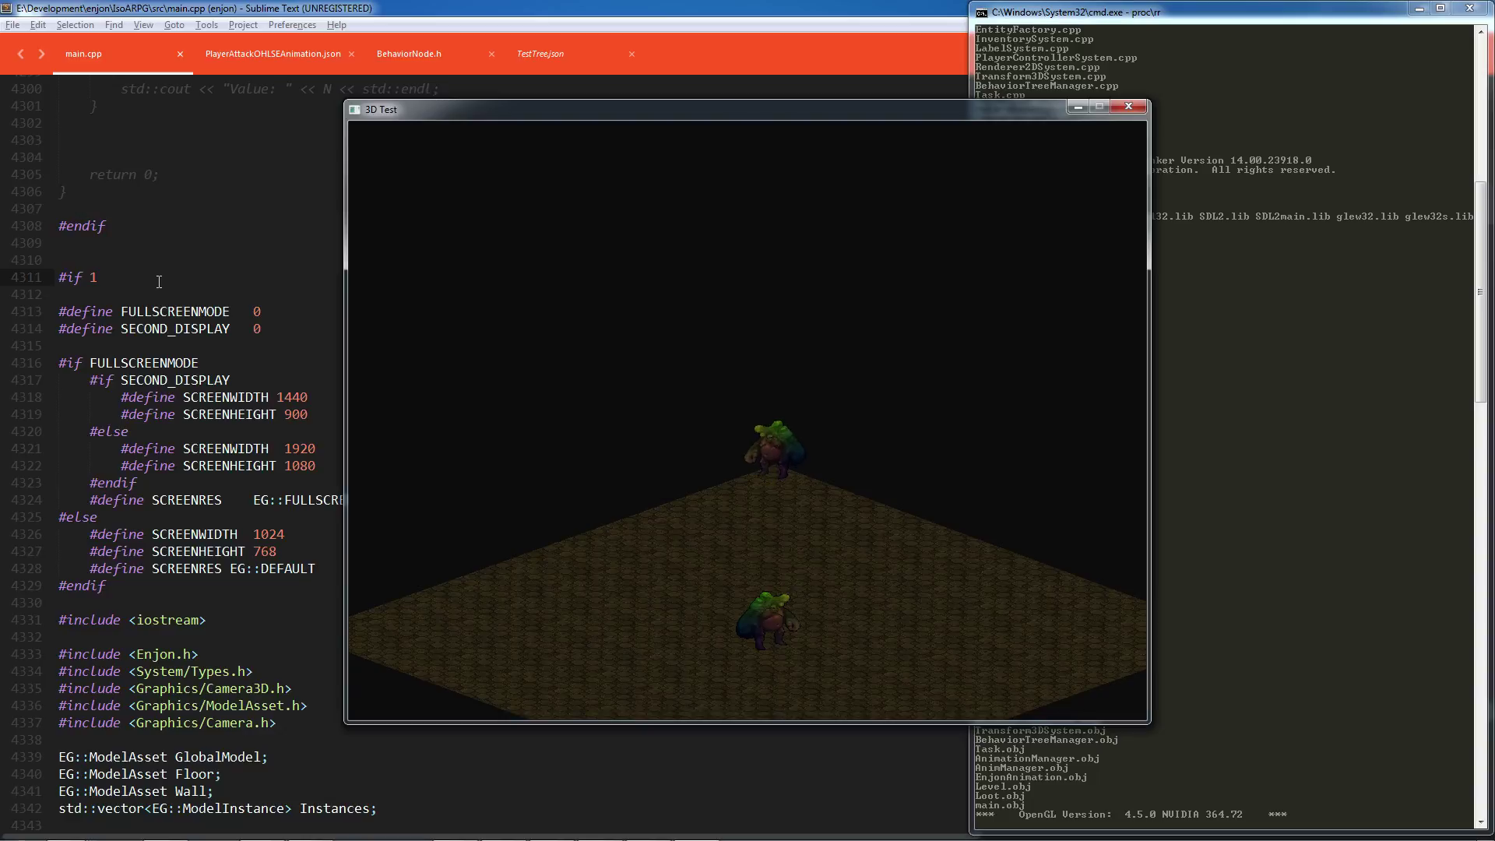
- Move the player character across the floor in the 3D Test window to view it beside the second character
key("s")
key("a")
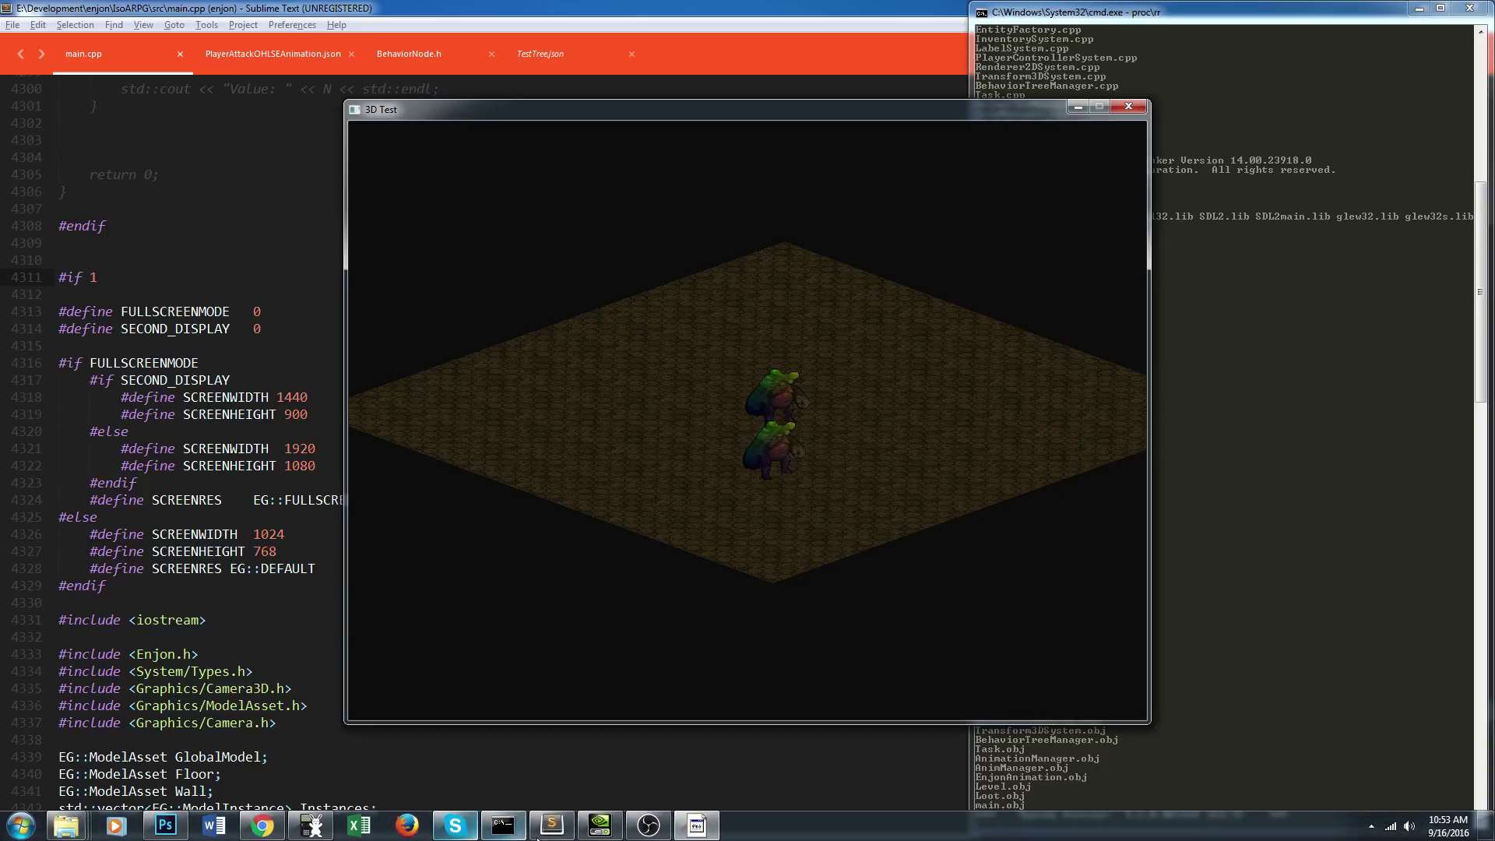
- Switch to Photoshop and clear the old node diagram from Layer 1
left_click(168, 827)
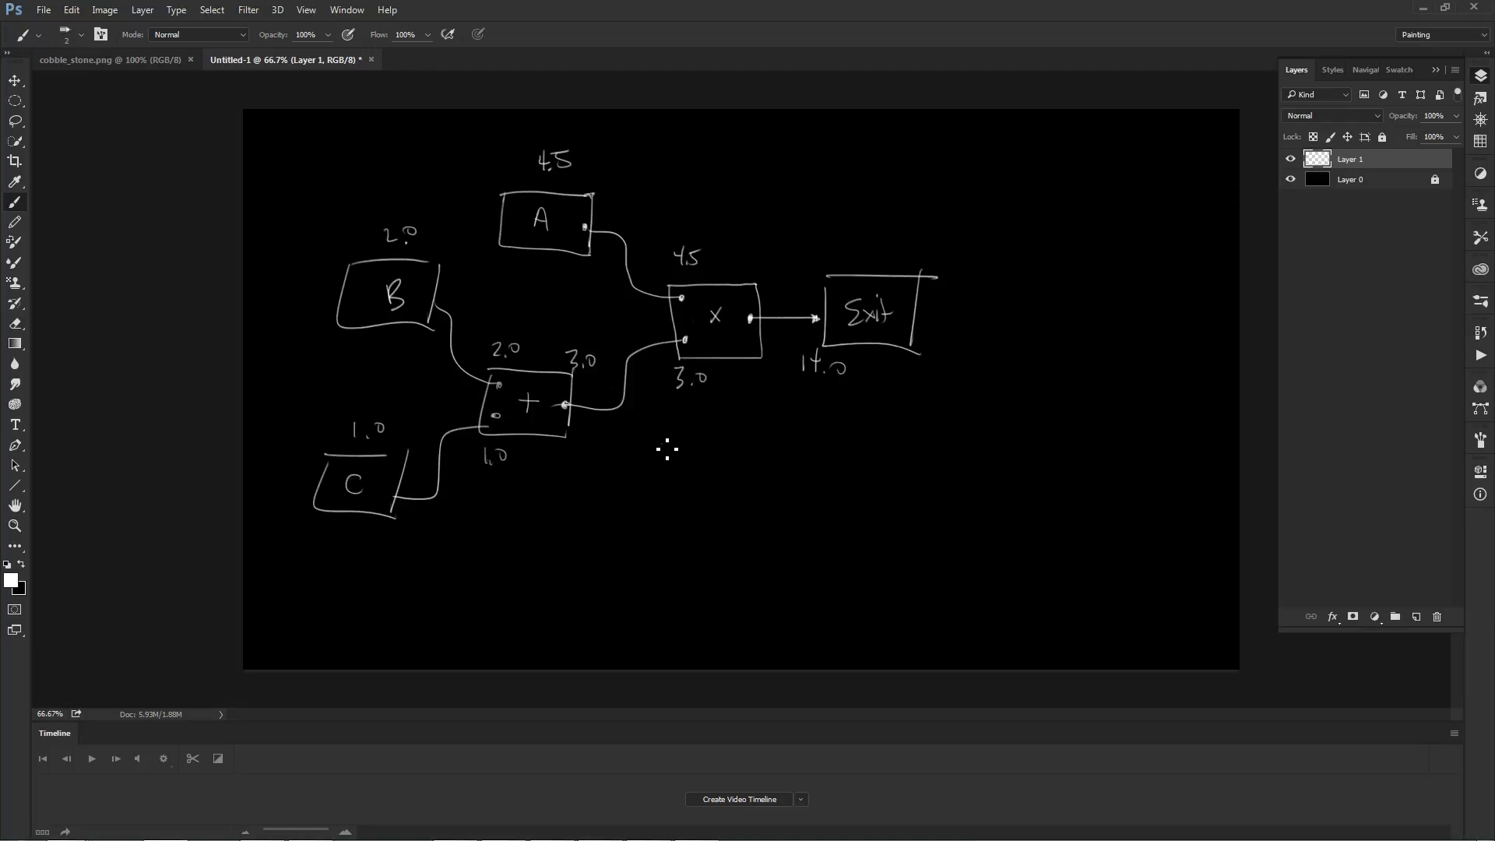
key("ctrl+a")
key("Delete")
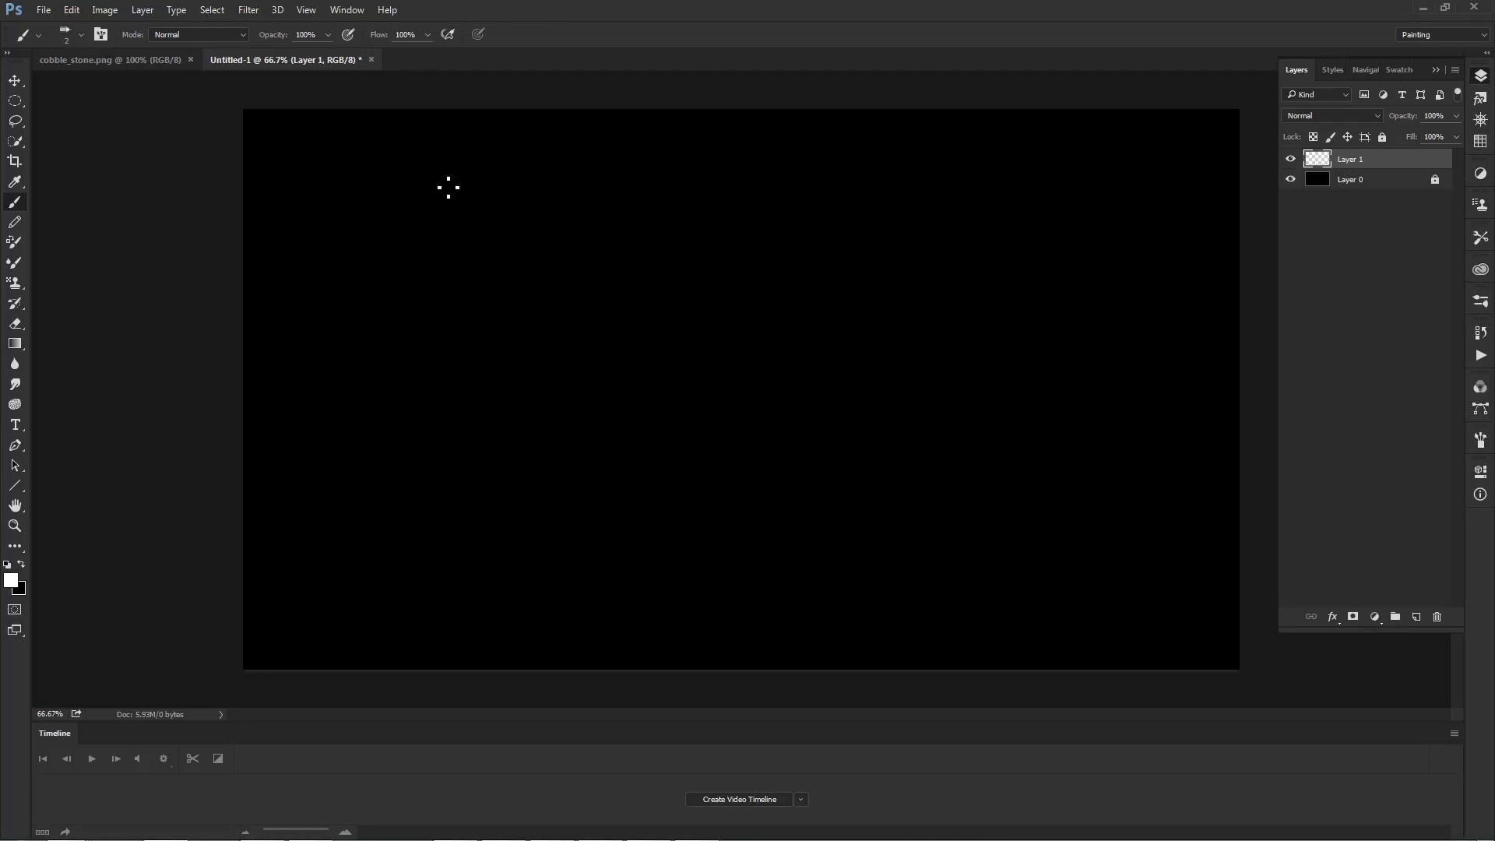
- Sketch crossing horizontal and vertical axes with arrowheads in the canvas's upper-left area, labelling them x and y
left_click_drag(373, 155, 374, 248)
mouse_move(338, 193)
left_mouse_down()
mouse_move(397, 192)
mouse_move(376, 157)
mouse_move(396, 196)
mouse_move(343, 196)
left_mouse_up()
left_click_drag(372, 118, 374, 132)
left_click_drag(406, 187, 416, 200)
left_click_drag(415, 187, 406, 200)
left_click_drag(362, 115, 362, 123)
left_click_drag(358, 123, 437, 106)
key("ctrl+z")
left_click_drag(377, 191, 501, 196)
mouse_move(376, 116)
left_mouse_down()
mouse_move(382, 169)
mouse_move(375, 107)
left_mouse_up()
key("ctrl+z")
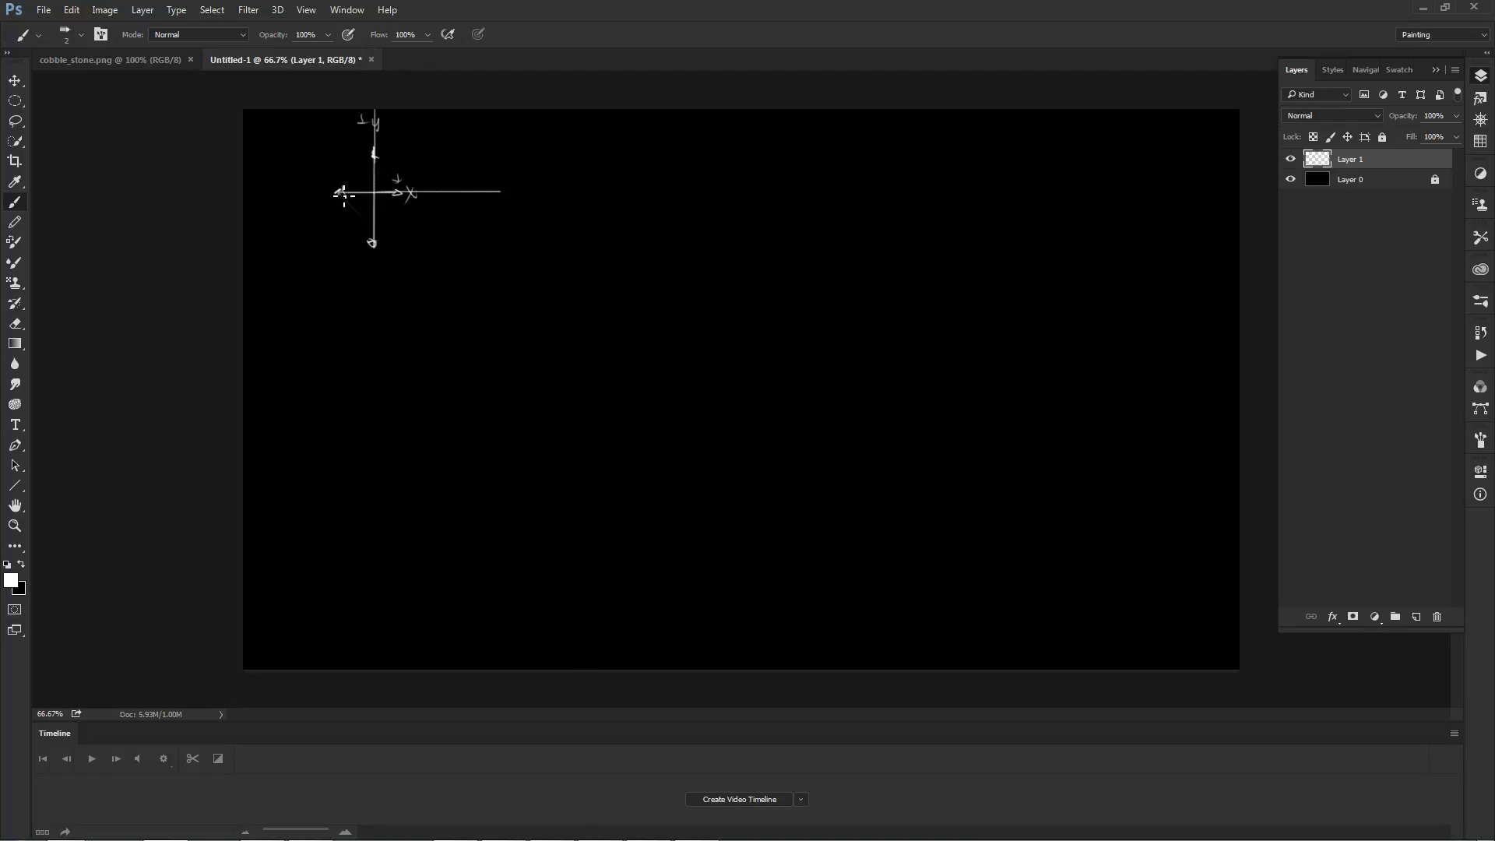
left_click_drag(309, 214, 526, 263)
key("ctrl+z")
left_click_drag(324, 228, 514, 295)
key("ctrl+z")
left_click_drag(589, 111, 584, 298)
key("ctrl+z")
left_click_drag(606, 153, 606, 303)
key("ctrl+z")
- Move the axes sketch to the middle of the canvas
key("v")
left_click_drag(447, 174, 692, 365)
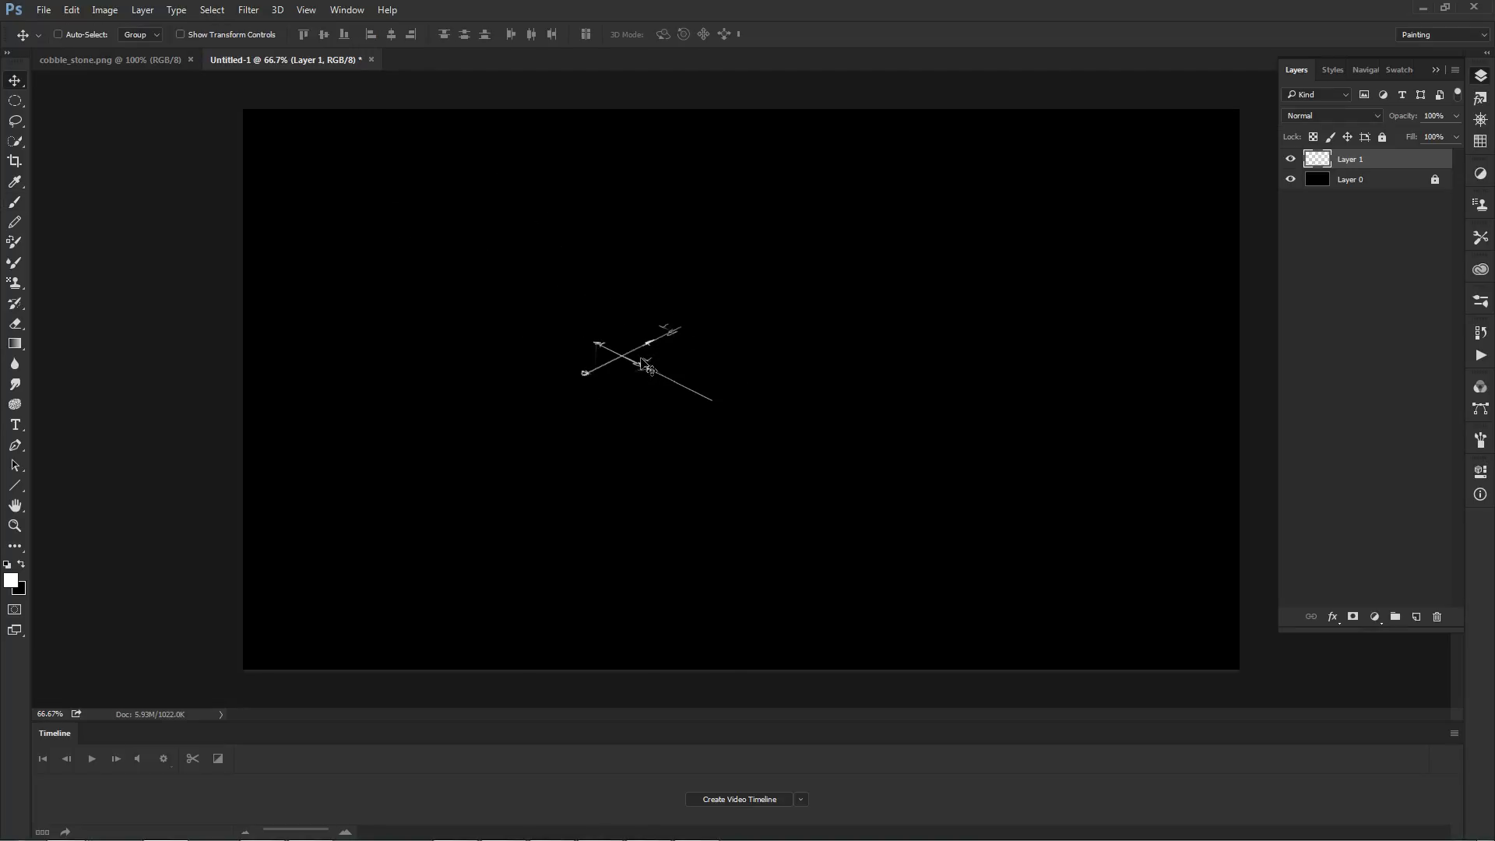
- Try rotating and flattening the original axes sketch into an isometric orientation, and undo the transformation
left_click_drag(650, 368, 785, 463)
left_click_drag(839, 405, 904, 310)
left_click_drag(816, 348, 724, 403)
key("ctrl+alt+z")
key("ctrl+alt+z")
key("ctrl+alt+z")
key("ctrl+alt+z")
key("ctrl+alt+z")
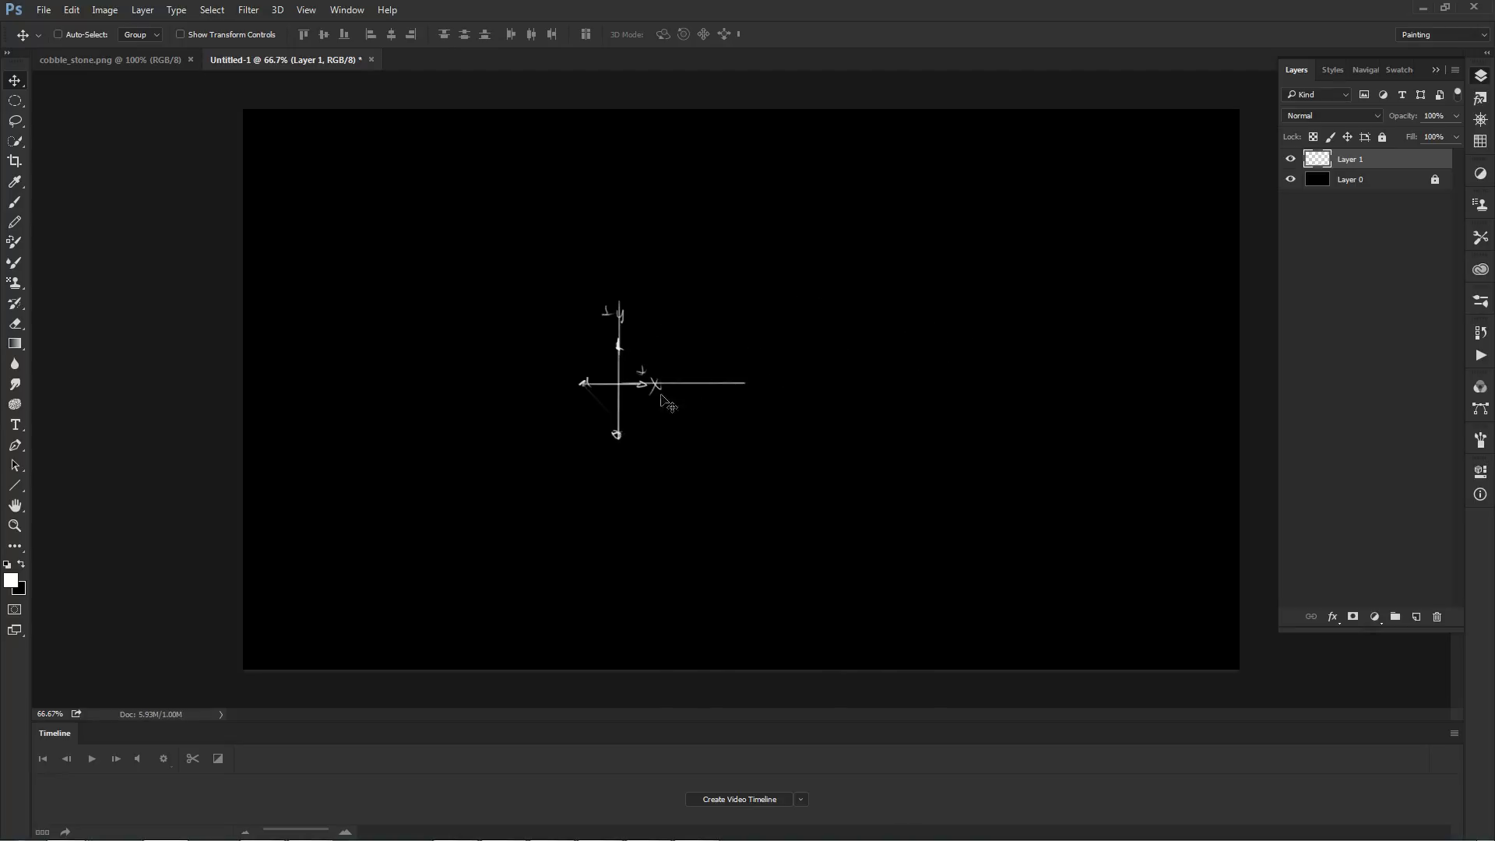
- Duplicate the axes layer beside the original and rotate and flatten the copy into an isometric orientation
mouse_move(613, 387)
left_mouse_down()
mouse_move(898, 372)
mouse_move(896, 352)
mouse_move(851, 343)
left_mouse_up()
key("F2")
left_click_drag(904, 281, 855, 376)
left_click(1359, 201)
left_click_drag(659, 386, 561, 388)
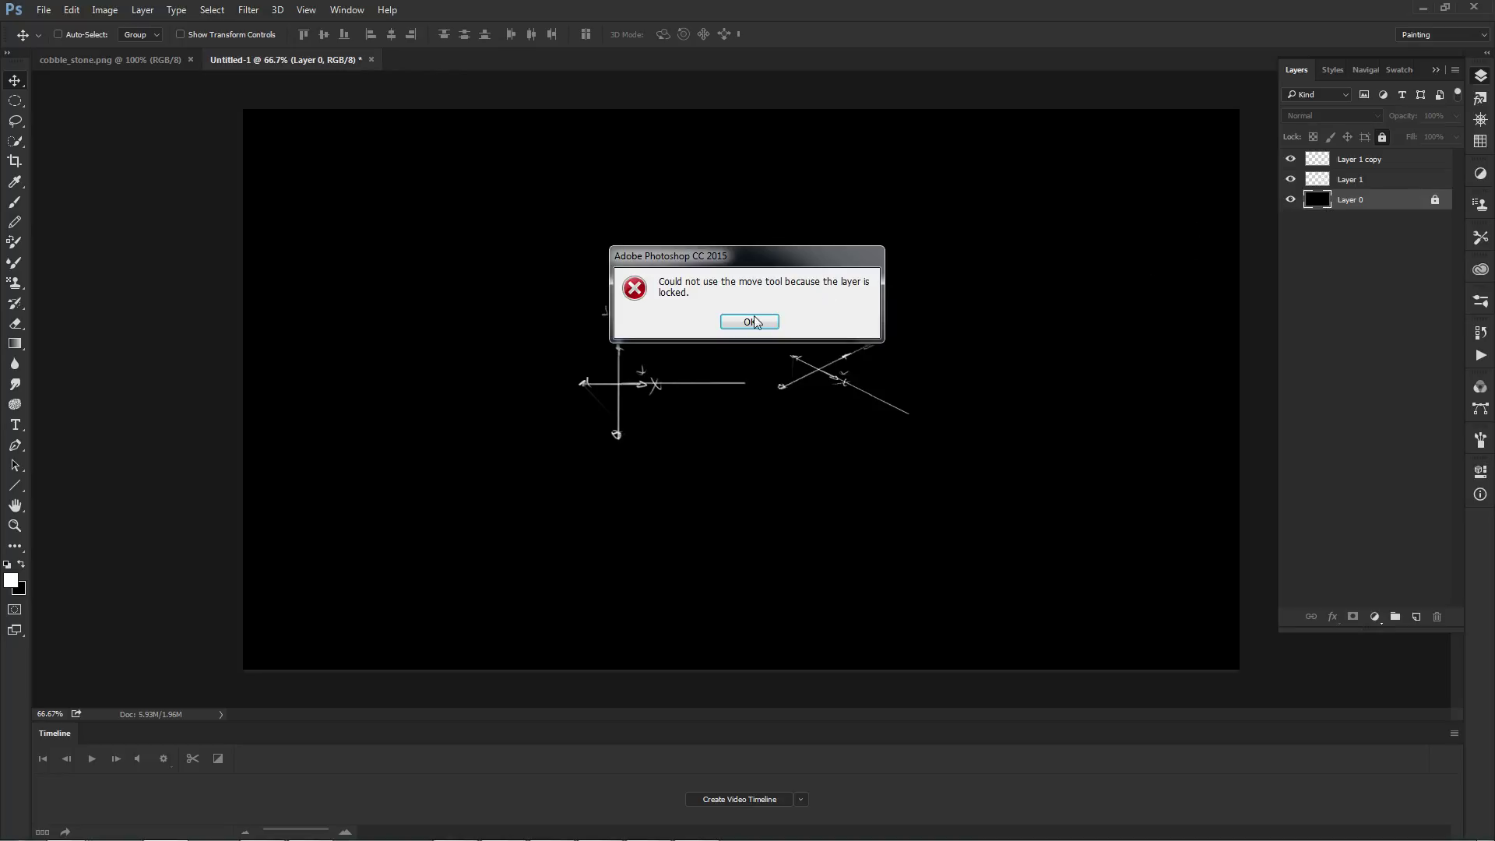
left_click(754, 322)
- Move the flat axes on Layer 1 and the isometric axes on Layer 1 copy further apart
left_click(1354, 181)
left_click_drag(656, 330, 593, 309)
left_click(1359, 159)
mouse_move(824, 384)
left_mouse_down()
mouse_move(779, 370)
mouse_move(786, 410)
mouse_move(832, 404)
left_mouse_up()
key("z")
left_click(739, 353)
left_click(751, 368)
left_click(785, 411, "alt")
key("v")
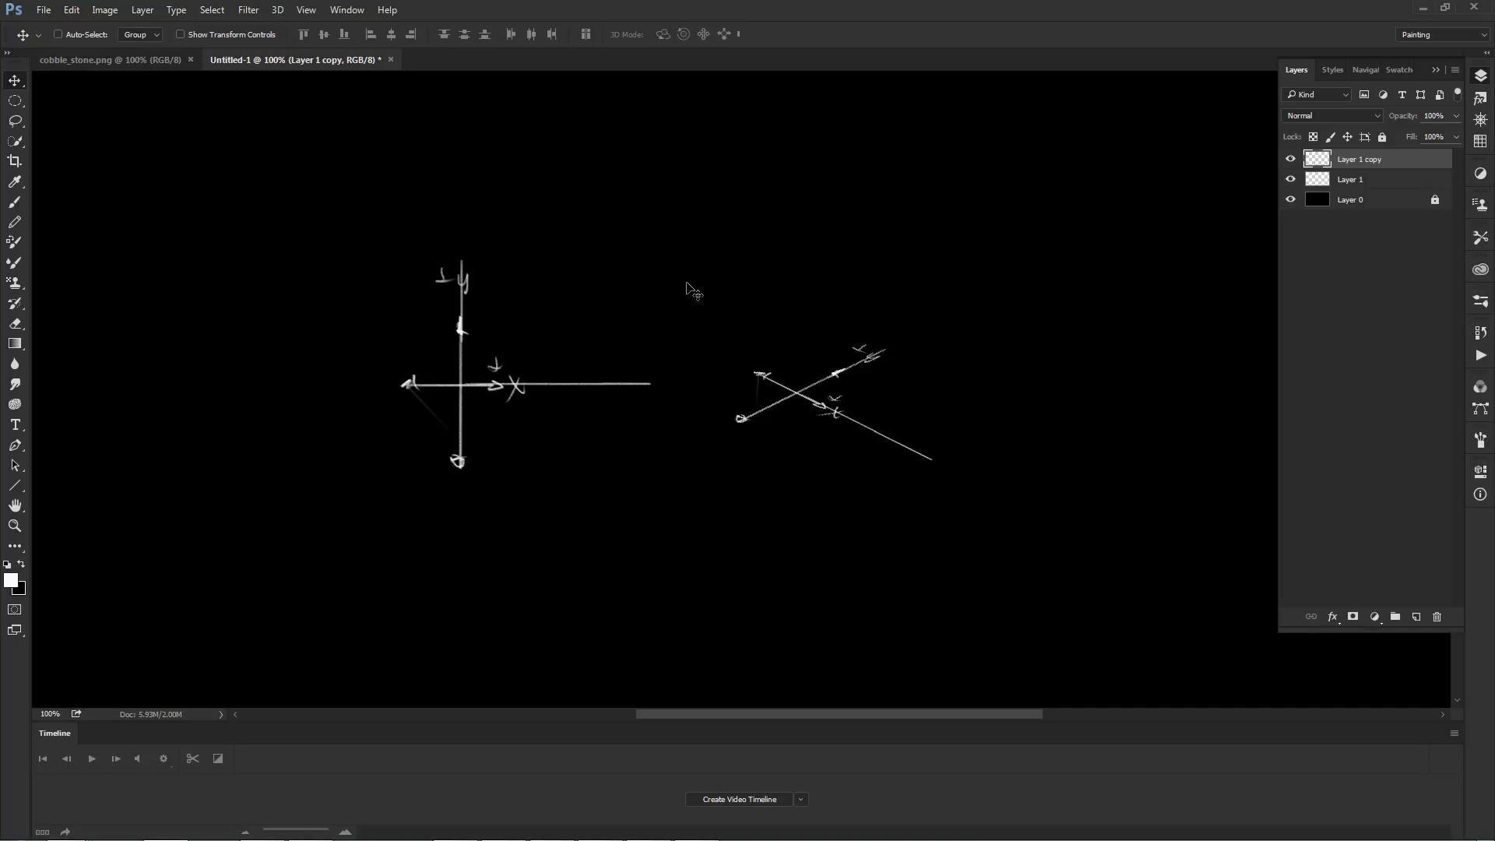
- Brush temporary strokes around the flat axes, across to the isometric axes and over them, undoing each one
key("b")
mouse_move(629, 255)
left_mouse_down()
mouse_move(428, 577)
mouse_move(588, 207)
mouse_move(610, 434)
mouse_move(479, 512)
mouse_move(357, 451)
mouse_move(358, 324)
left_mouse_up()
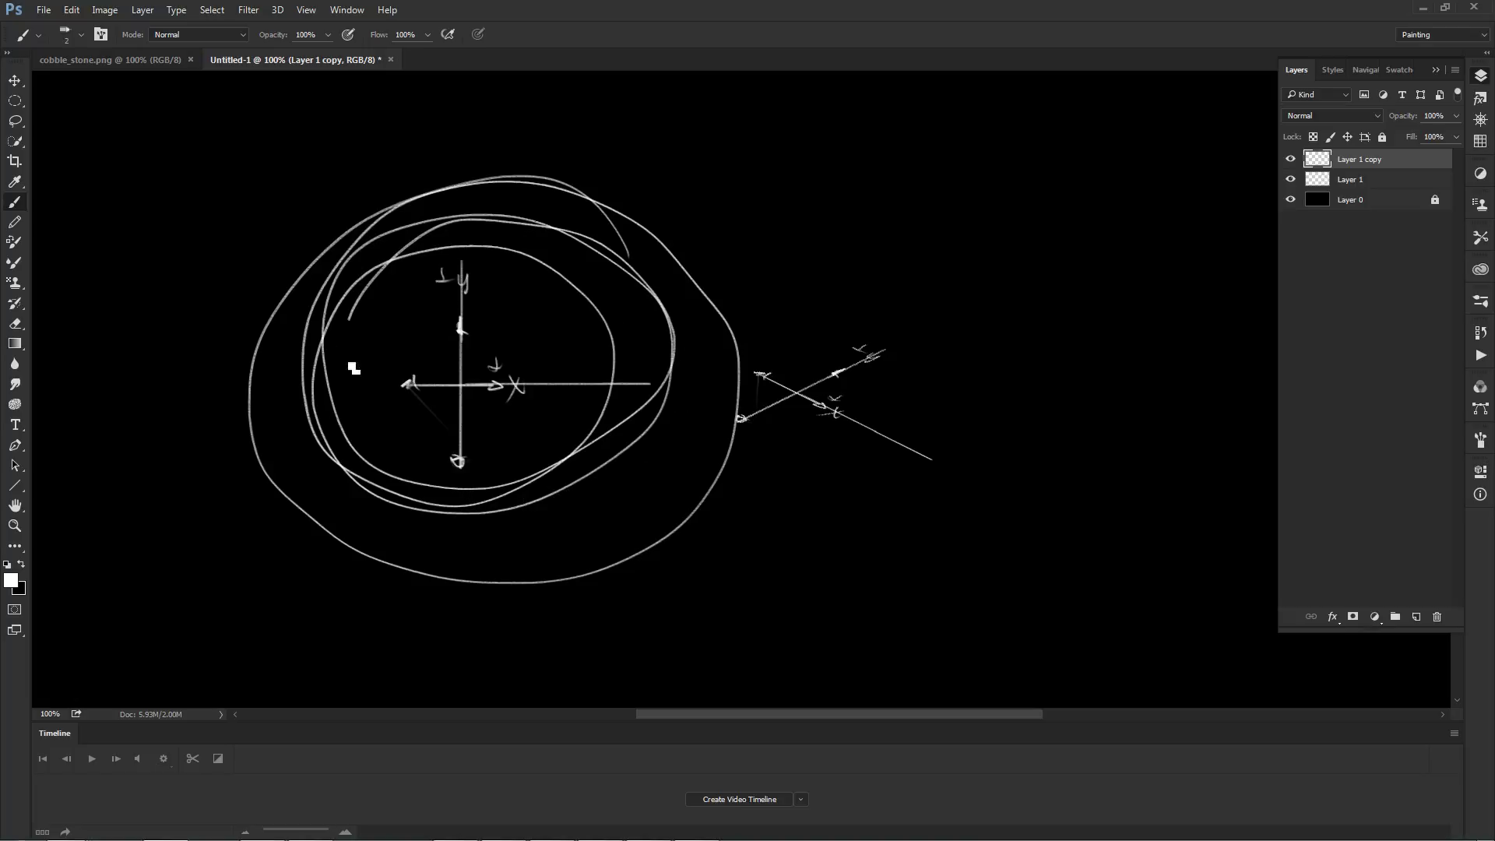
key("ctrl+z")
left_click_drag(488, 263, 812, 348)
key("ctrl+z")
key("ctrl+z")
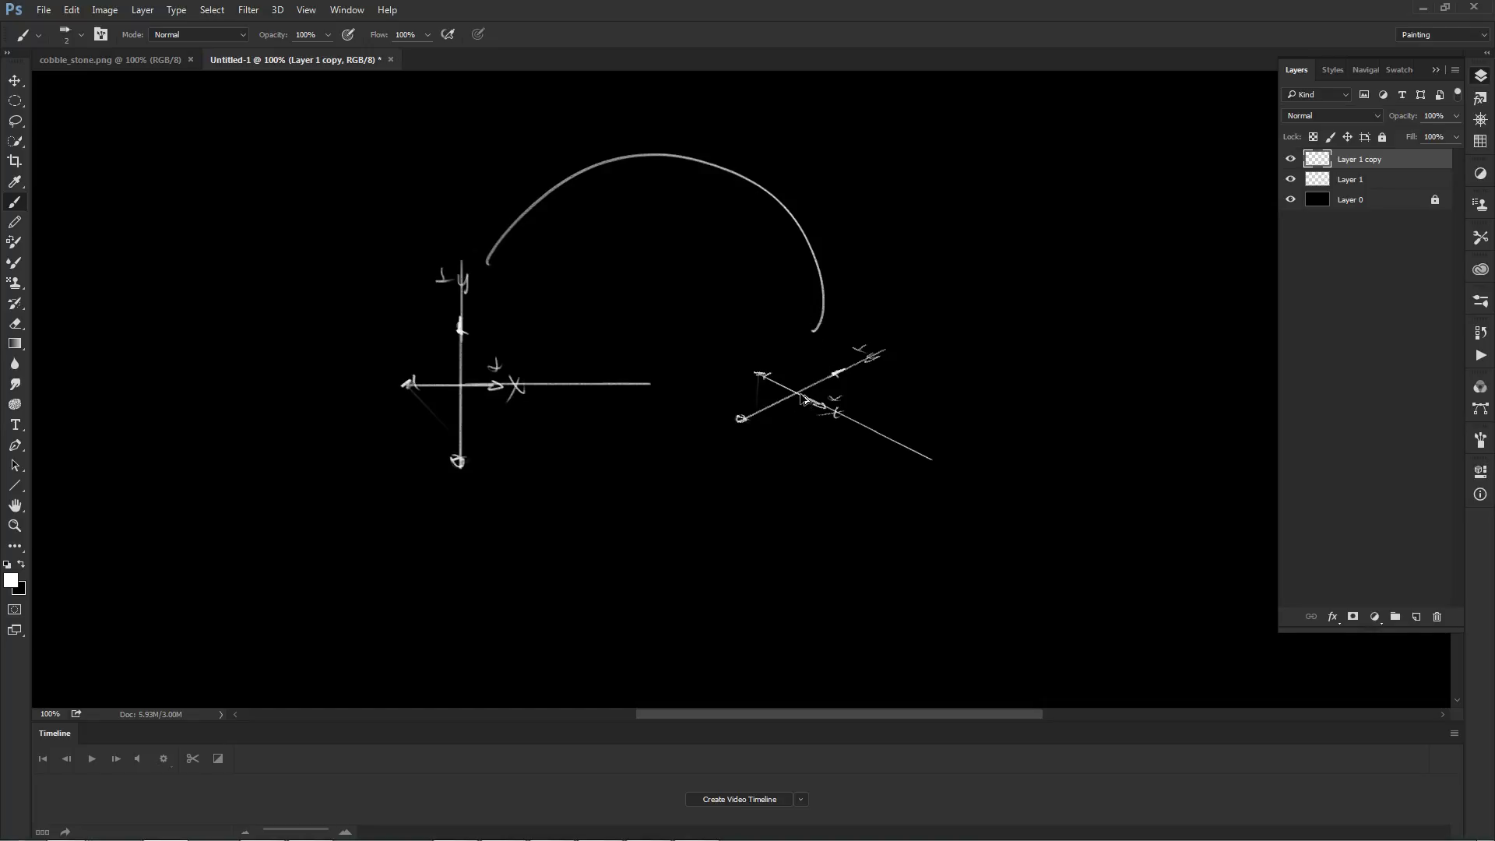
left_click_drag(712, 390, 964, 277)
key("ctrl+z")
left_click_drag(763, 454, 924, 369)
key("ctrl+z")
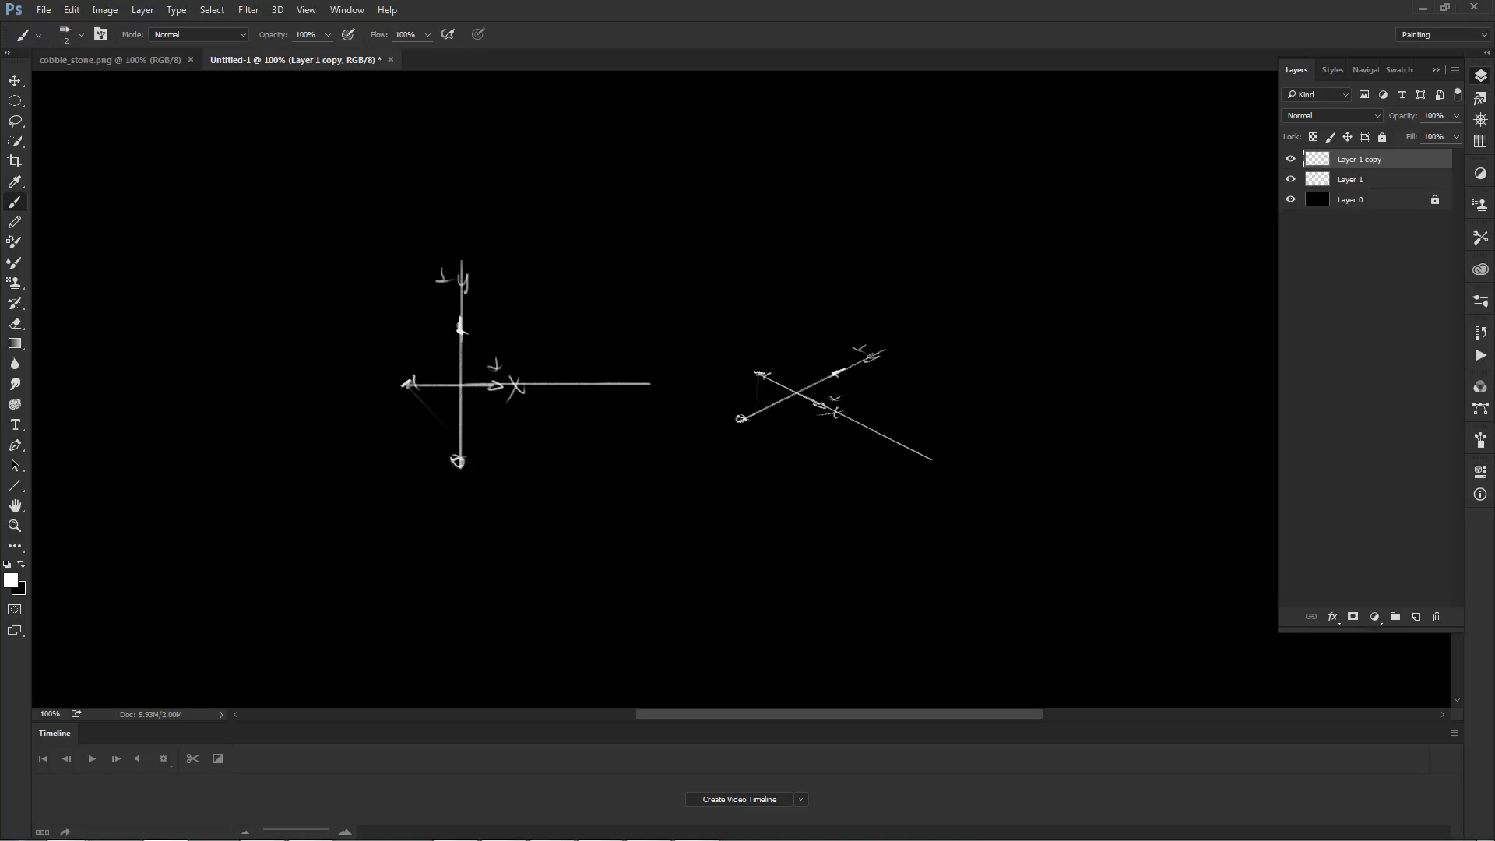
- Handwrite the label "2.5D" above the isometric axes
left_click(744, 176)
left_click_drag(718, 165, 747, 181)
mouse_move(749, 159)
left_mouse_down()
mouse_move(780, 155)
mouse_move(776, 171)
left_mouse_up()
key("ctrl+z")
left_click_drag(773, 152, 777, 171)
- Try adding a vertical axis through the origin of the isometric axes, undoing each stroke
left_click_drag(467, 385, 480, 402)
key("ctrl+z")
mouse_move(797, 393)
left_mouse_down()
mouse_move(797, 272)
mouse_move(797, 427)
left_mouse_up()
key("ctrl+z")
left_click_drag(794, 275, 794, 521)
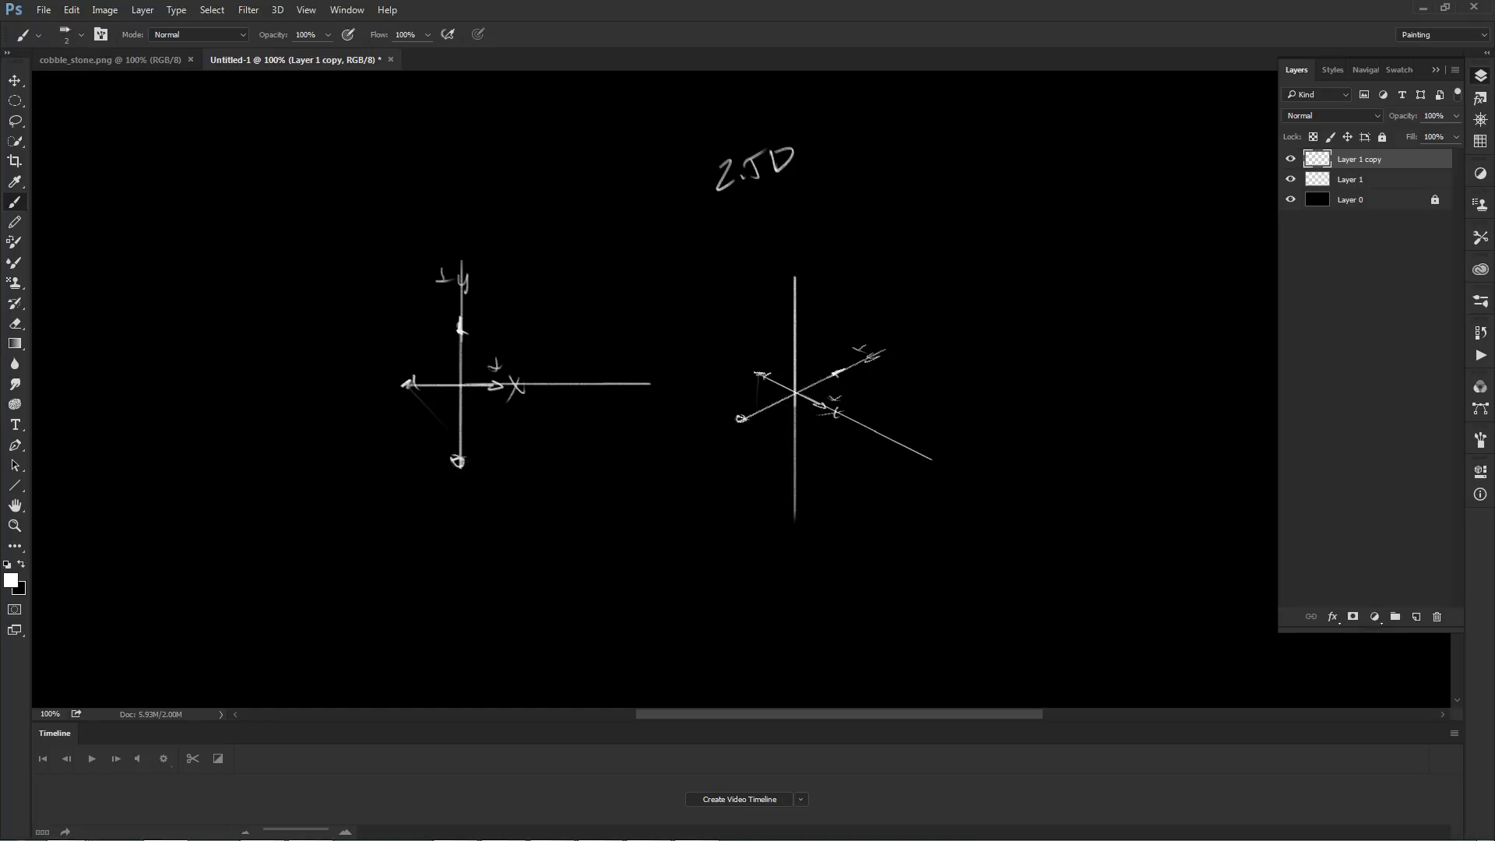
key("ctrl+z")
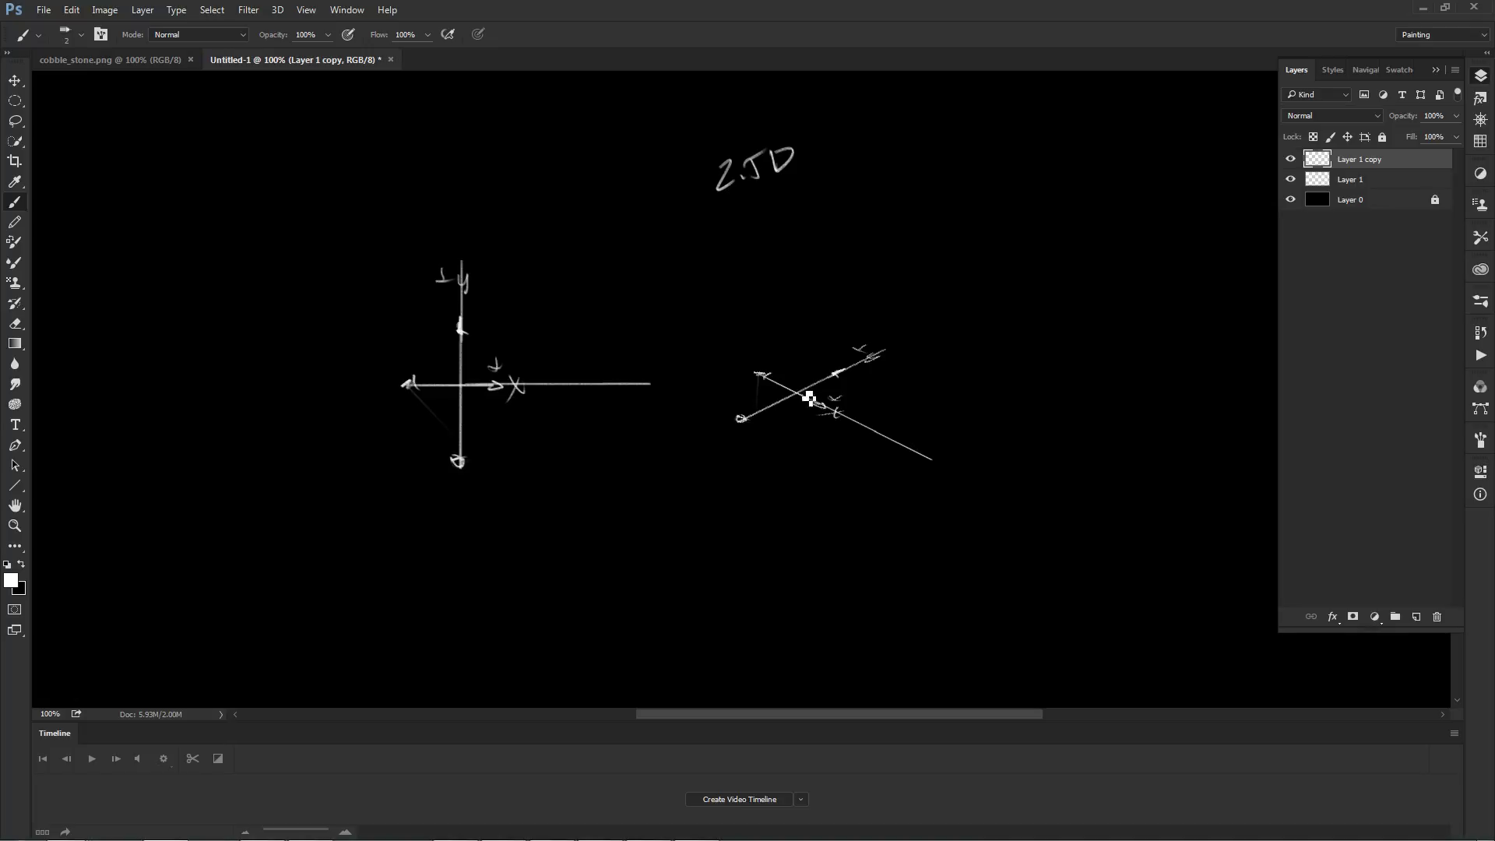
left_click_drag(795, 250, 795, 484)
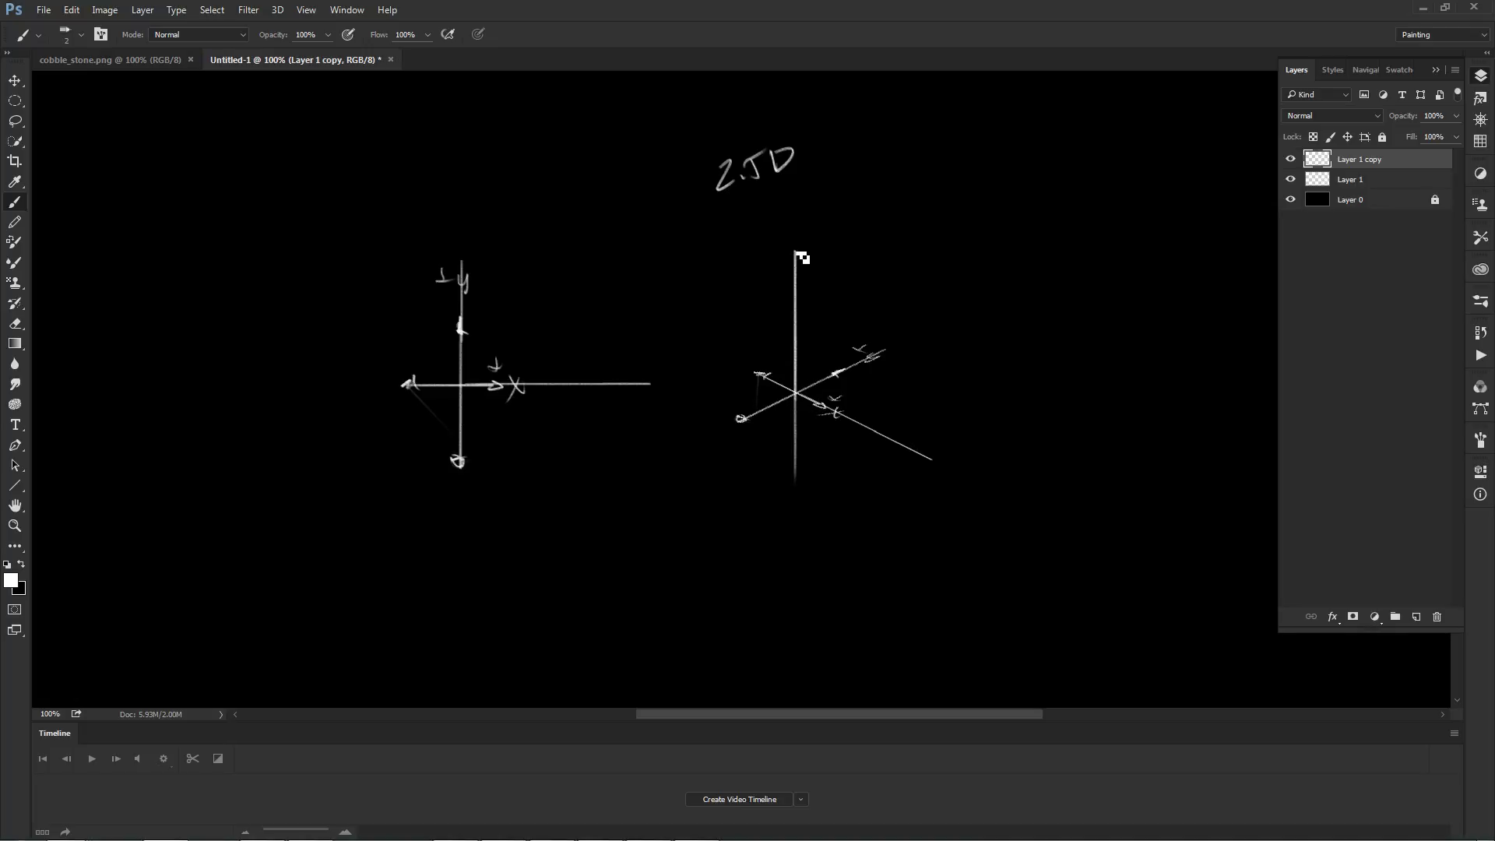
key("ctrl+z")
left_click_drag(794, 257, 795, 523)
key("ctrl+z")
left_click_drag(797, 292, 797, 505)
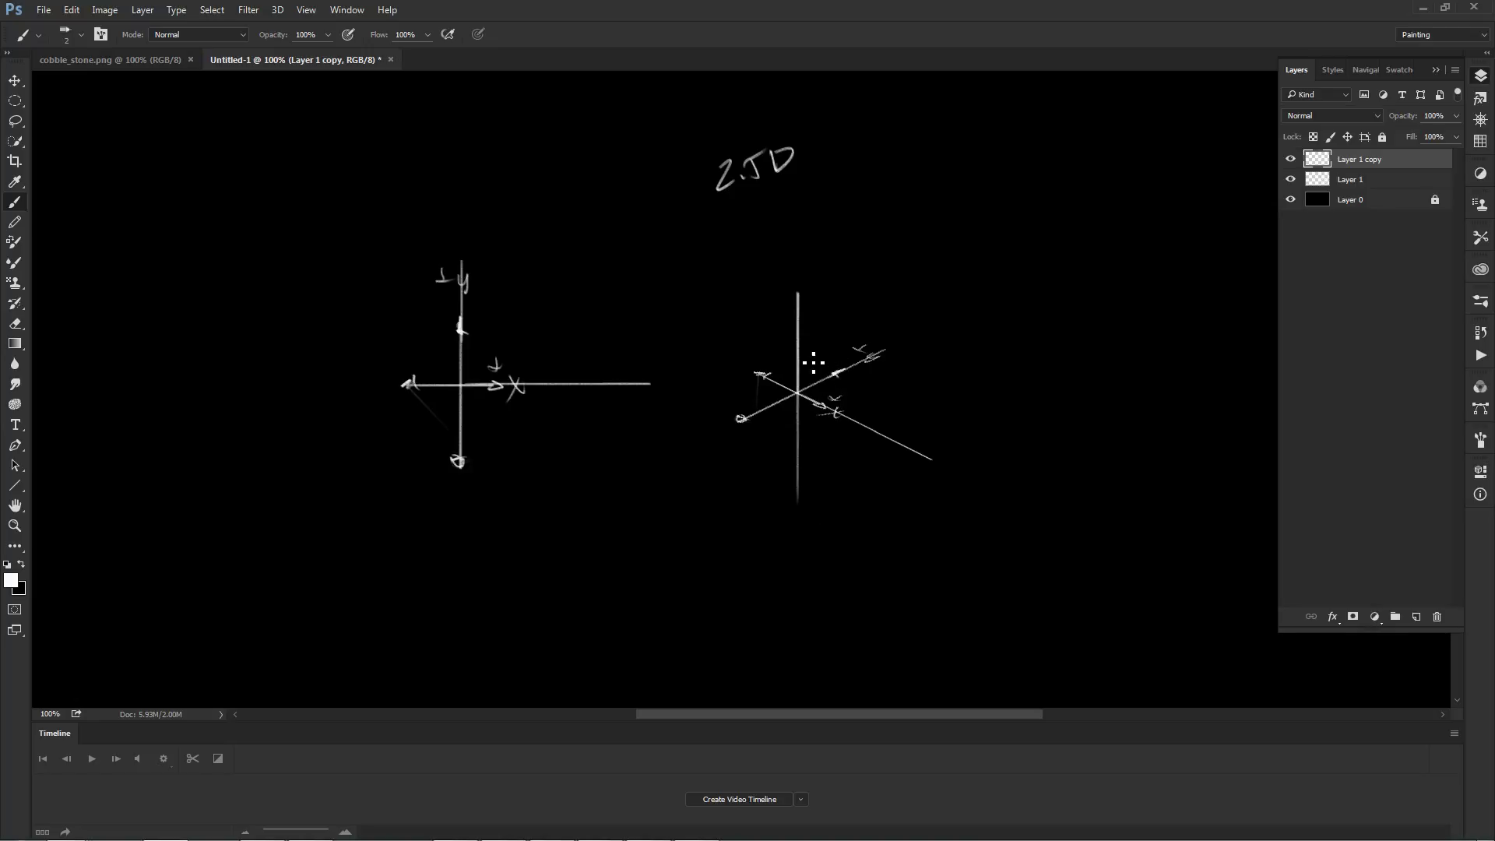
key("ctrl+z")
left_click_drag(779, 316, 739, 373)
key("ctrl+z")
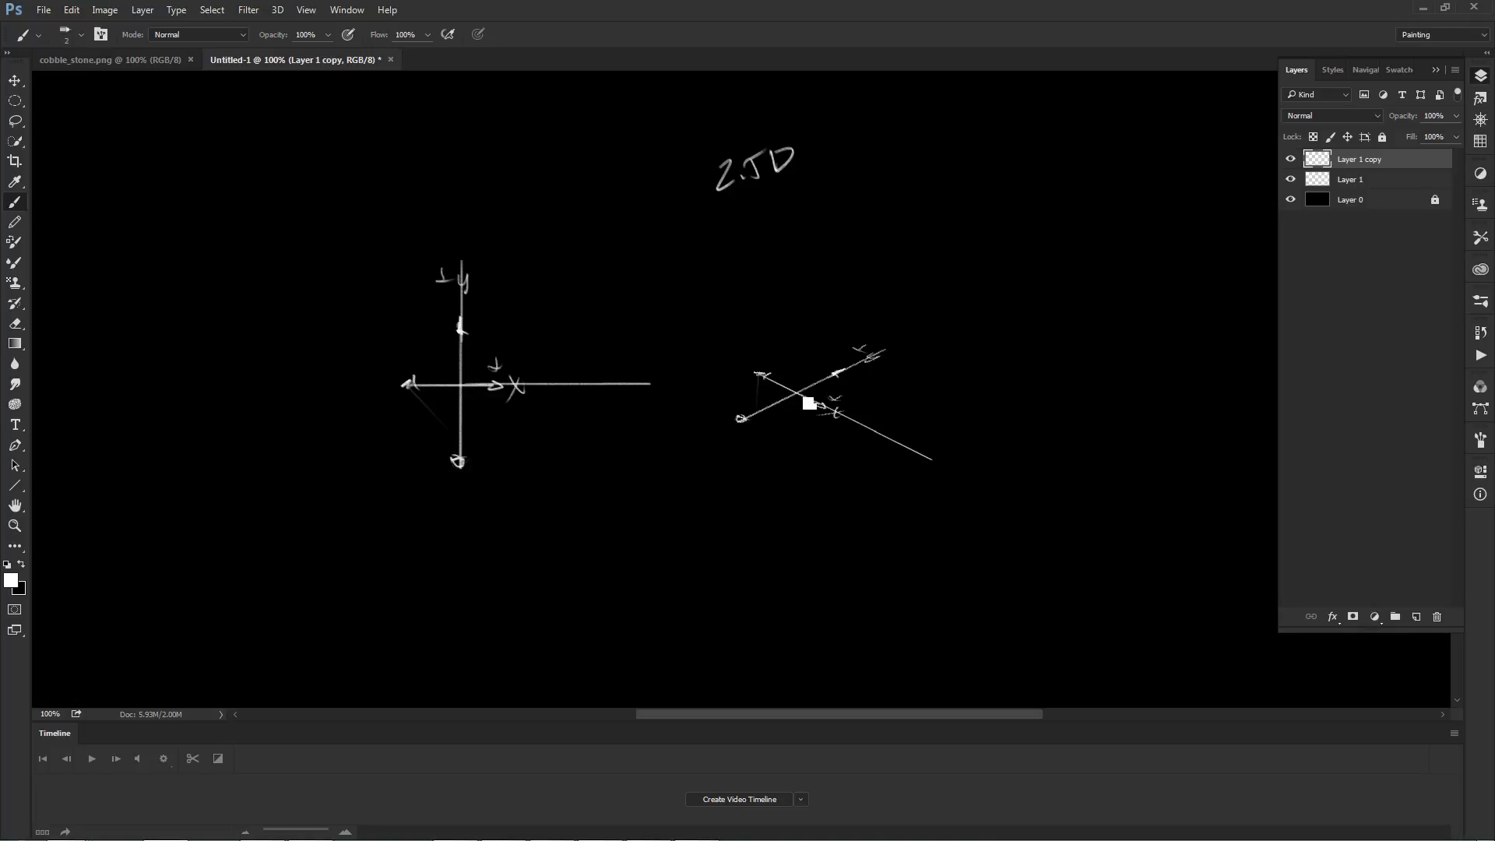
- Sketch two narrow upright posts on the isometric axes, one at the origin and one at the y-axis arrowhead
mouse_move(844, 341)
left_mouse_down()
mouse_move(750, 481)
mouse_move(841, 327)
left_mouse_up()
key("ctrl+z")
mouse_move(794, 399)
left_mouse_down()
mouse_move(793, 343)
mouse_move(794, 393)
mouse_move(842, 391)
mouse_move(835, 312)
left_mouse_up()
key("ctrl+z")
key("ctrl+z")
key("ctrl+z")
mouse_move(847, 368)
left_mouse_down()
mouse_move(845, 325)
mouse_move(842, 371)
left_mouse_up()
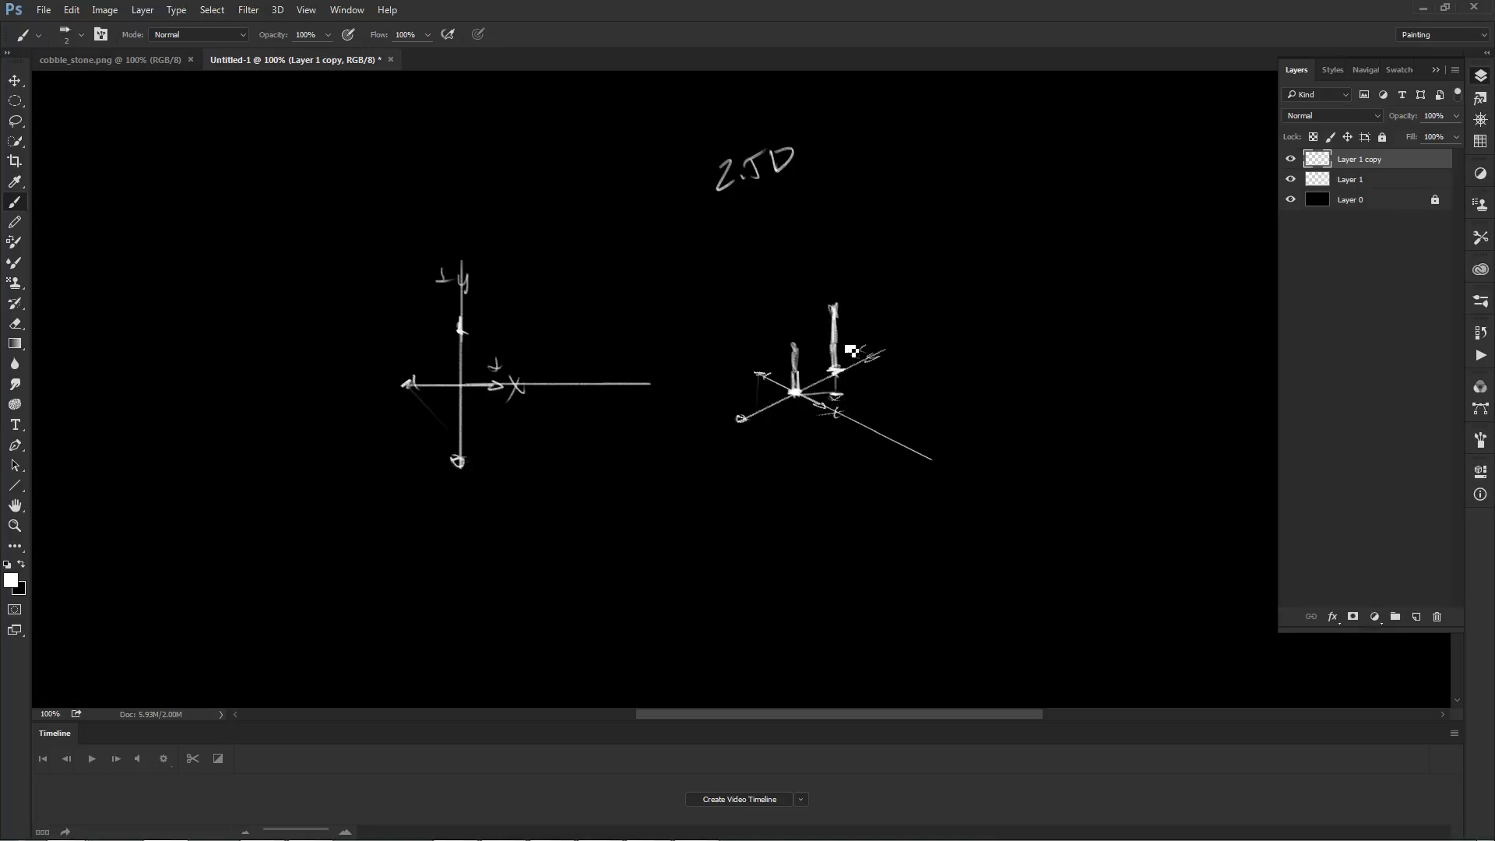
mouse_move(843, 307)
left_mouse_down()
mouse_move(861, 366)
mouse_move(850, 391)
left_mouse_up()
key("ctrl+z")
mouse_move(812, 410)
left_mouse_down()
mouse_move(828, 415)
mouse_move(774, 395)
mouse_move(841, 395)
left_mouse_up()
key("ctrl+z")
key("ctrl+z")
key("ctrl+z")
left_click_drag(799, 394, 830, 394)
key("ctrl+z")
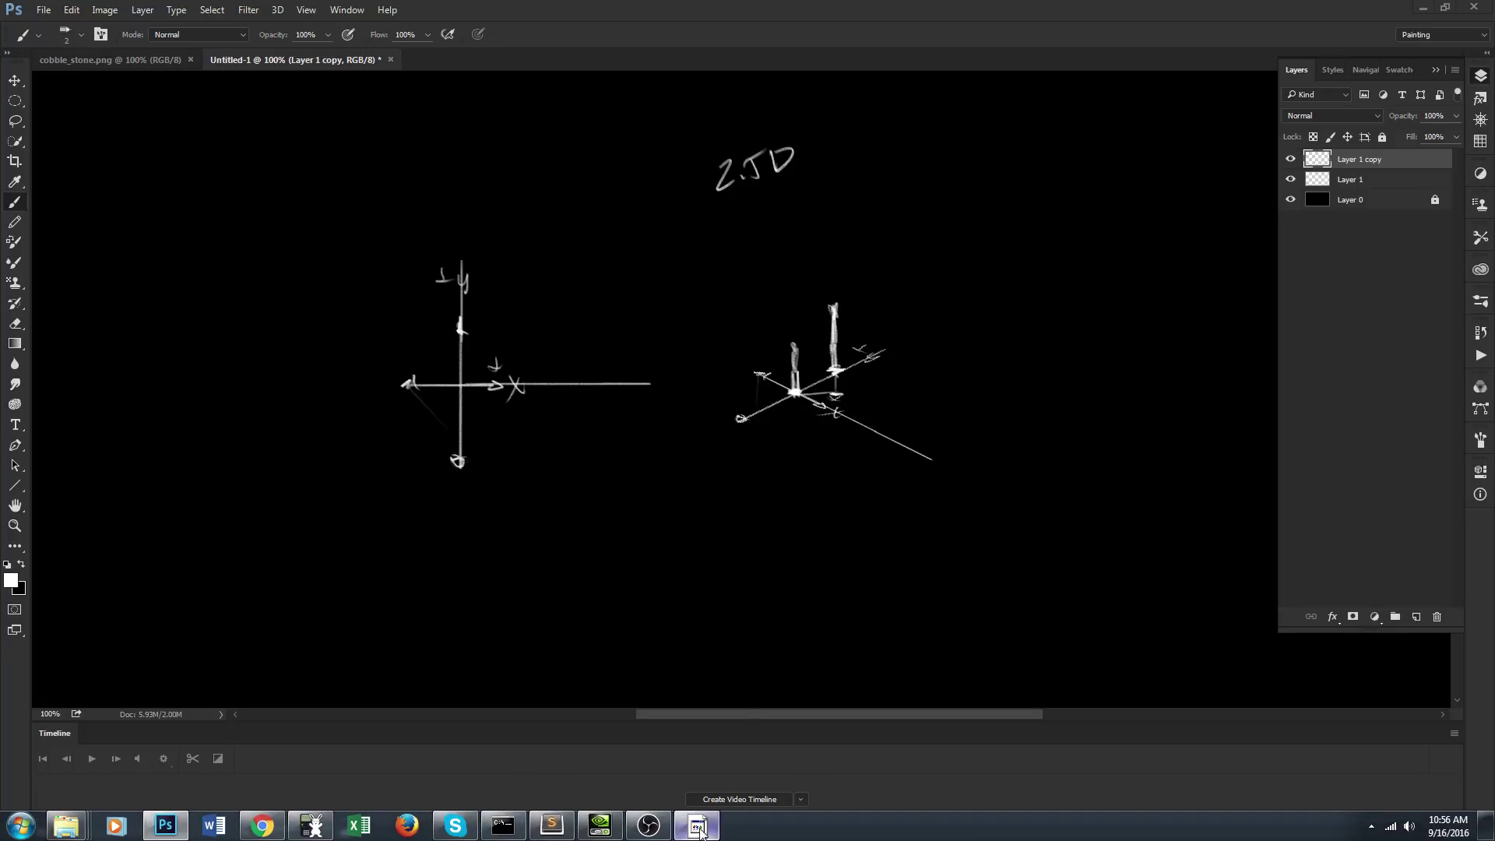
- Switch to the NVIDIA Control Panel, set the global Vertical sync to On and apply it
left_click(697, 827)
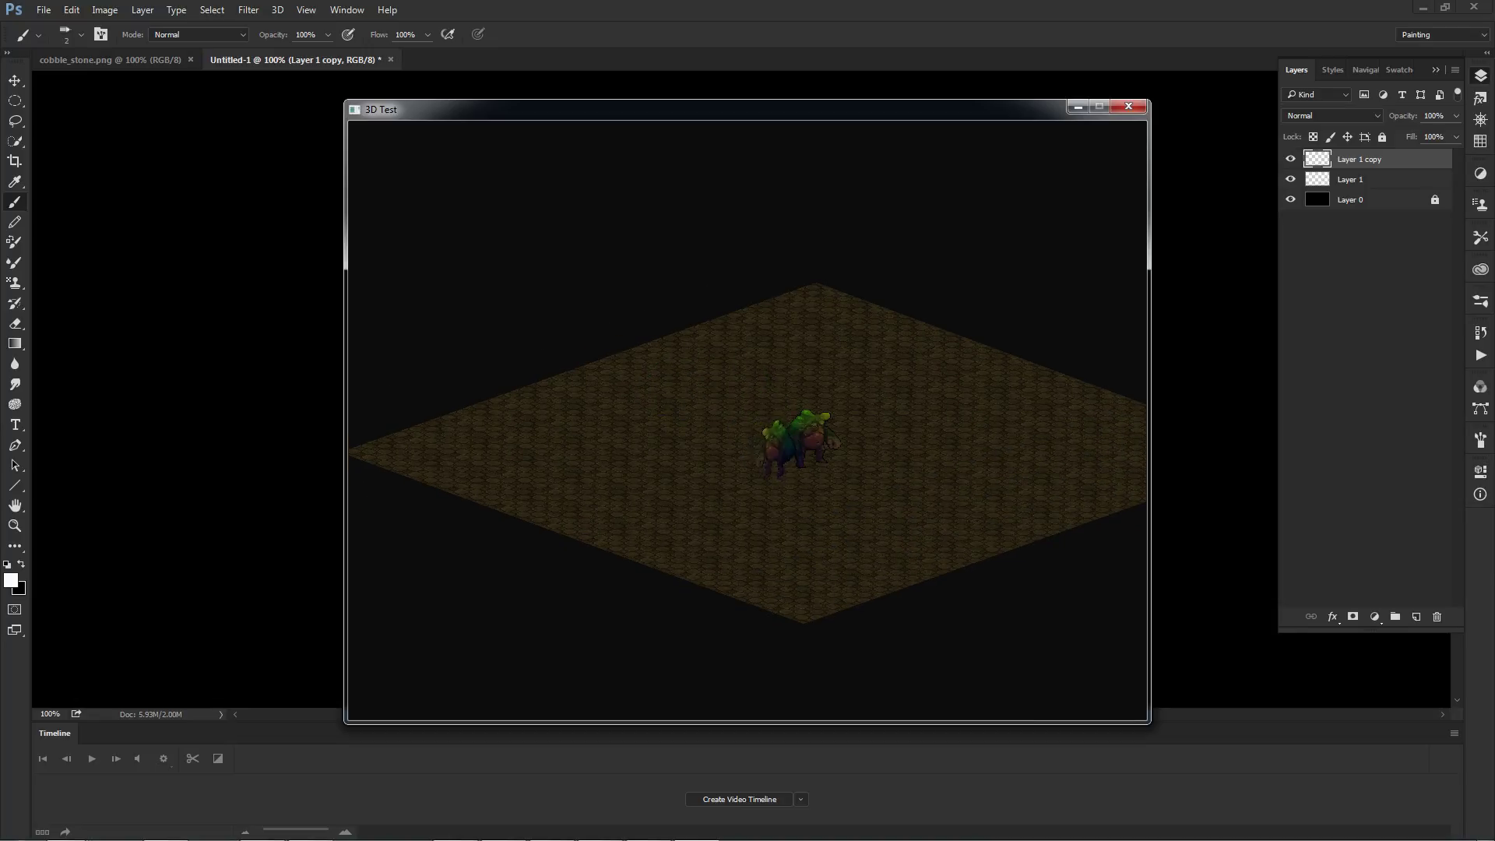
key("alt+Tab")
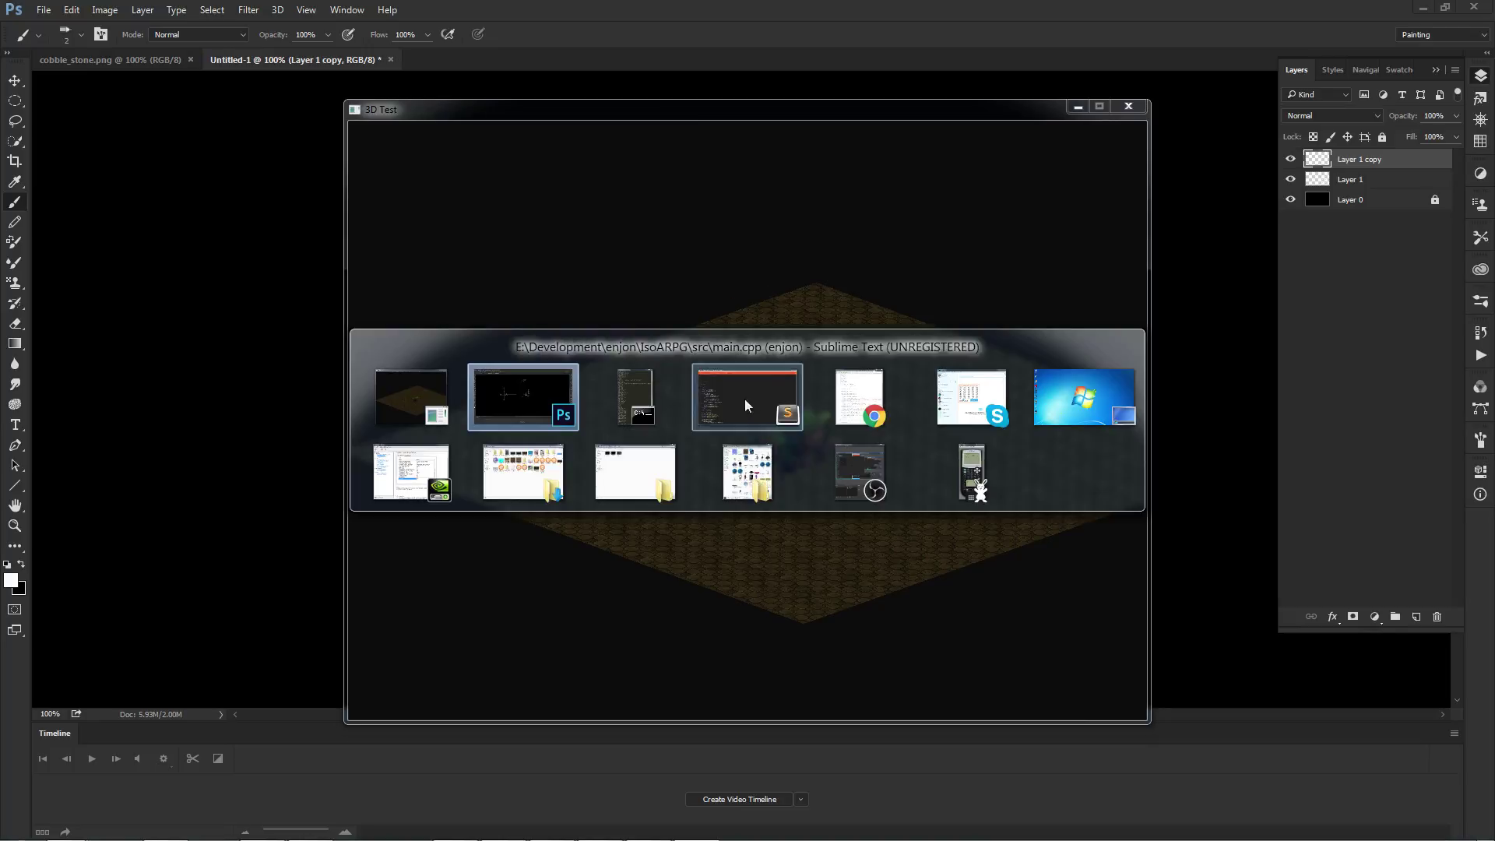
left_click(412, 472)
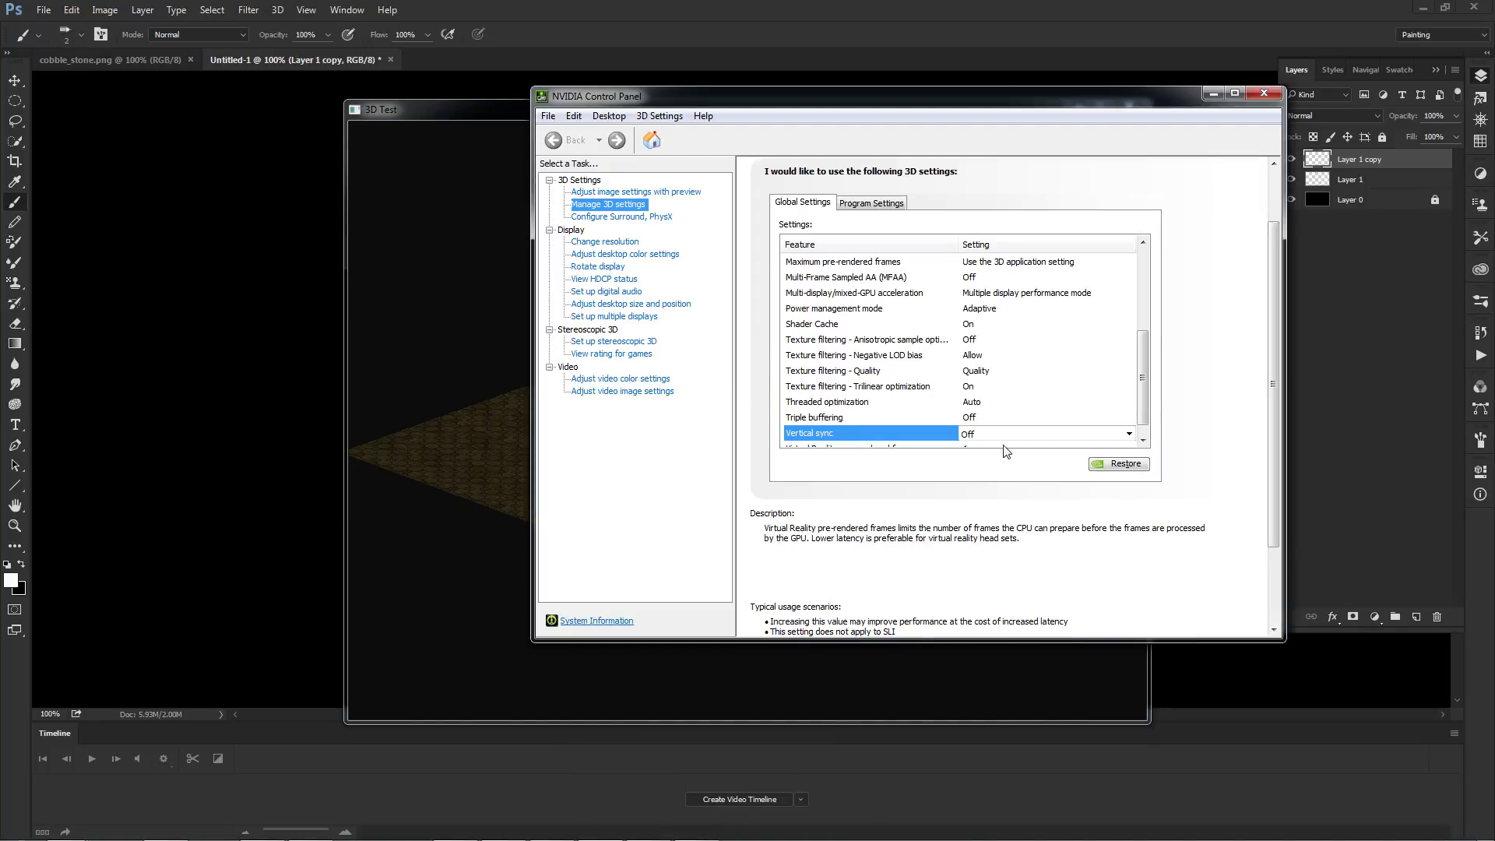
left_click(1044, 434)
left_click(993, 470)
left_click(1151, 624)
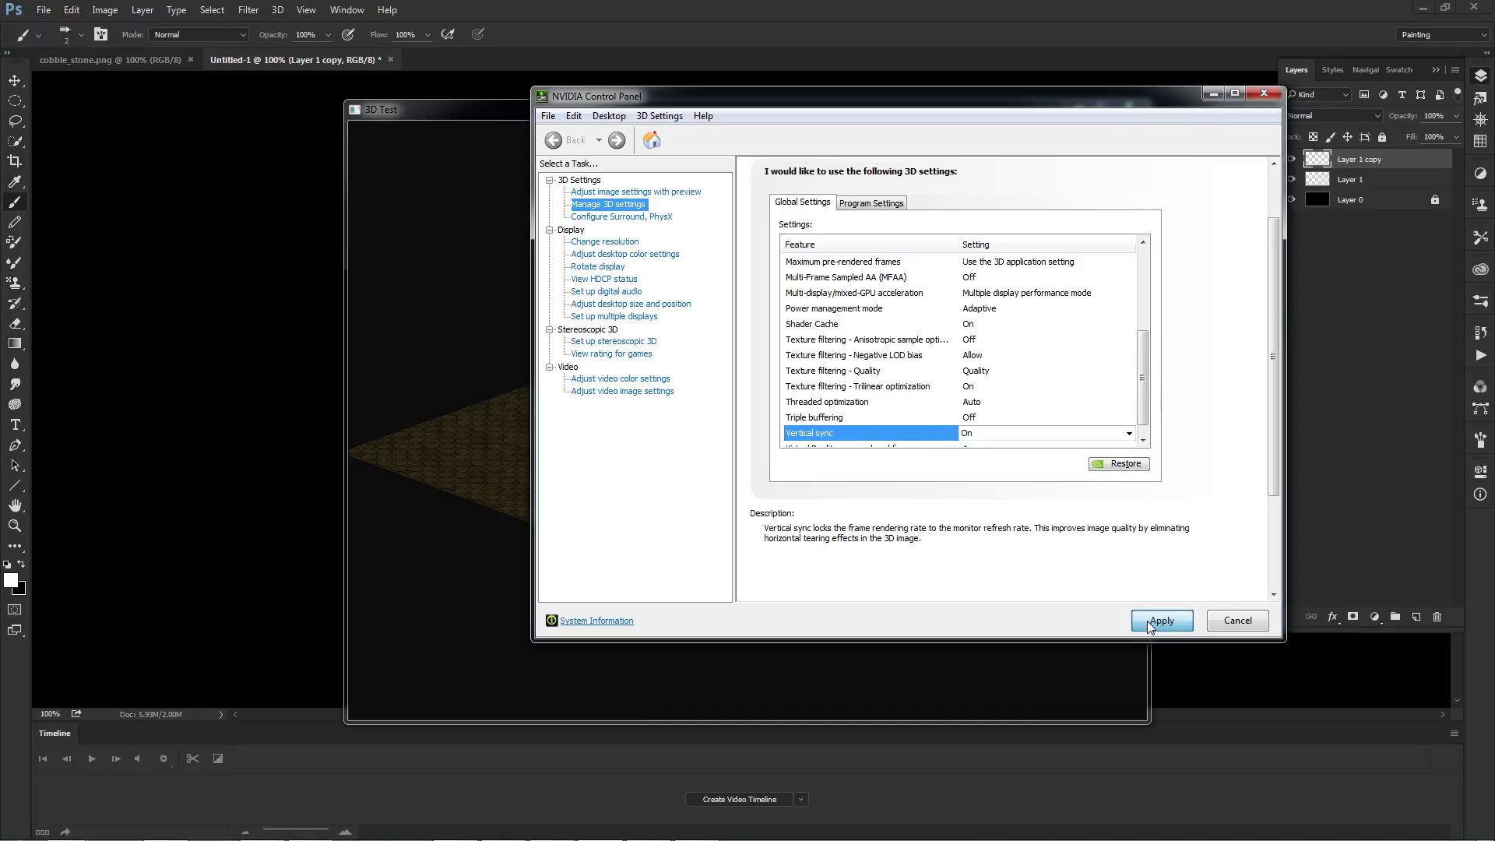
left_click(1210, 91)
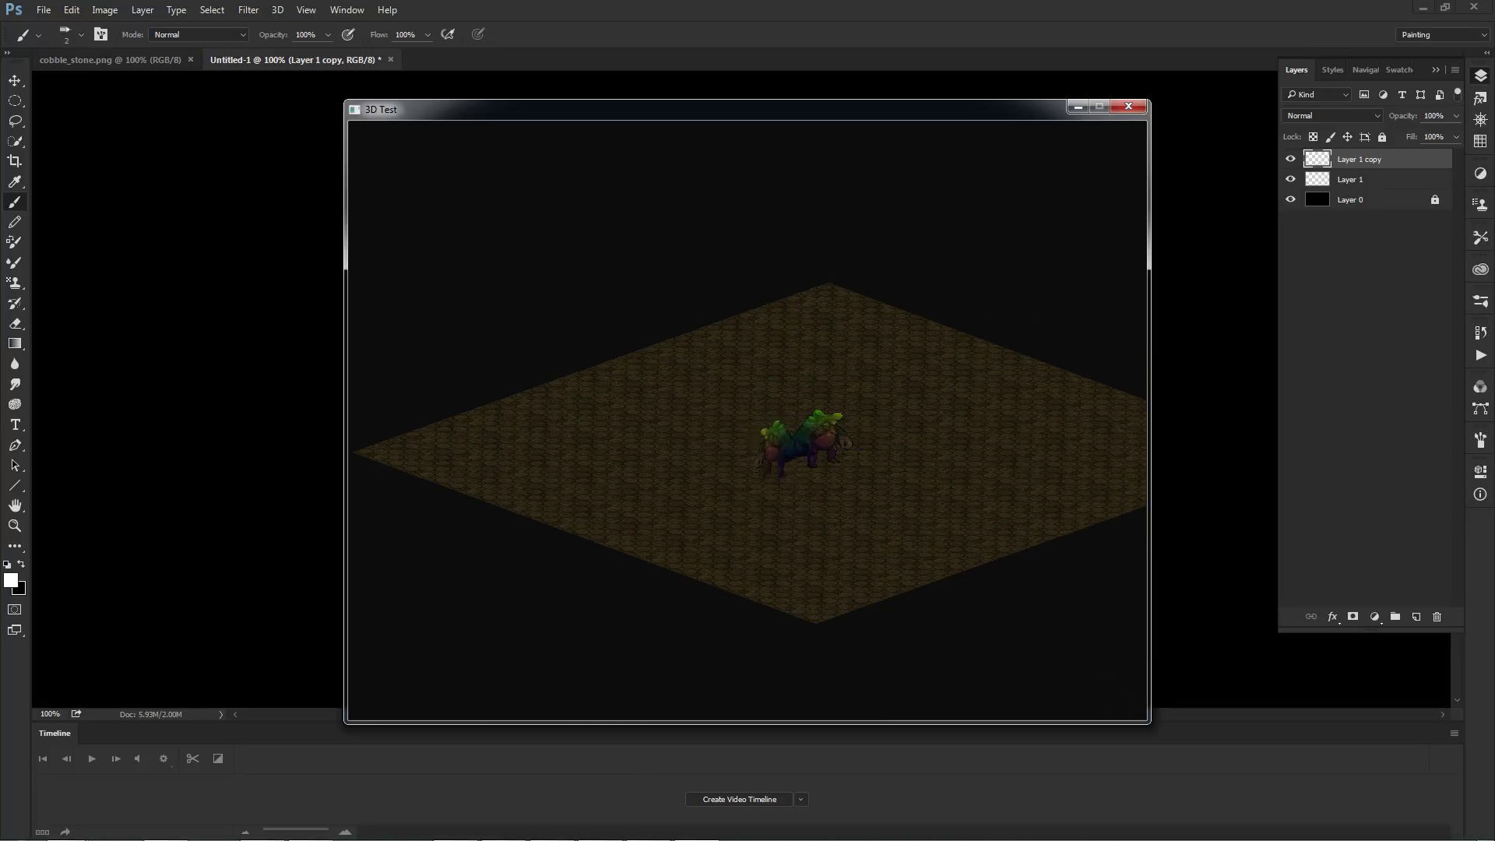
- Quit the 3D Test and relaunch it from the command prompt with proc\run
key("Escape")
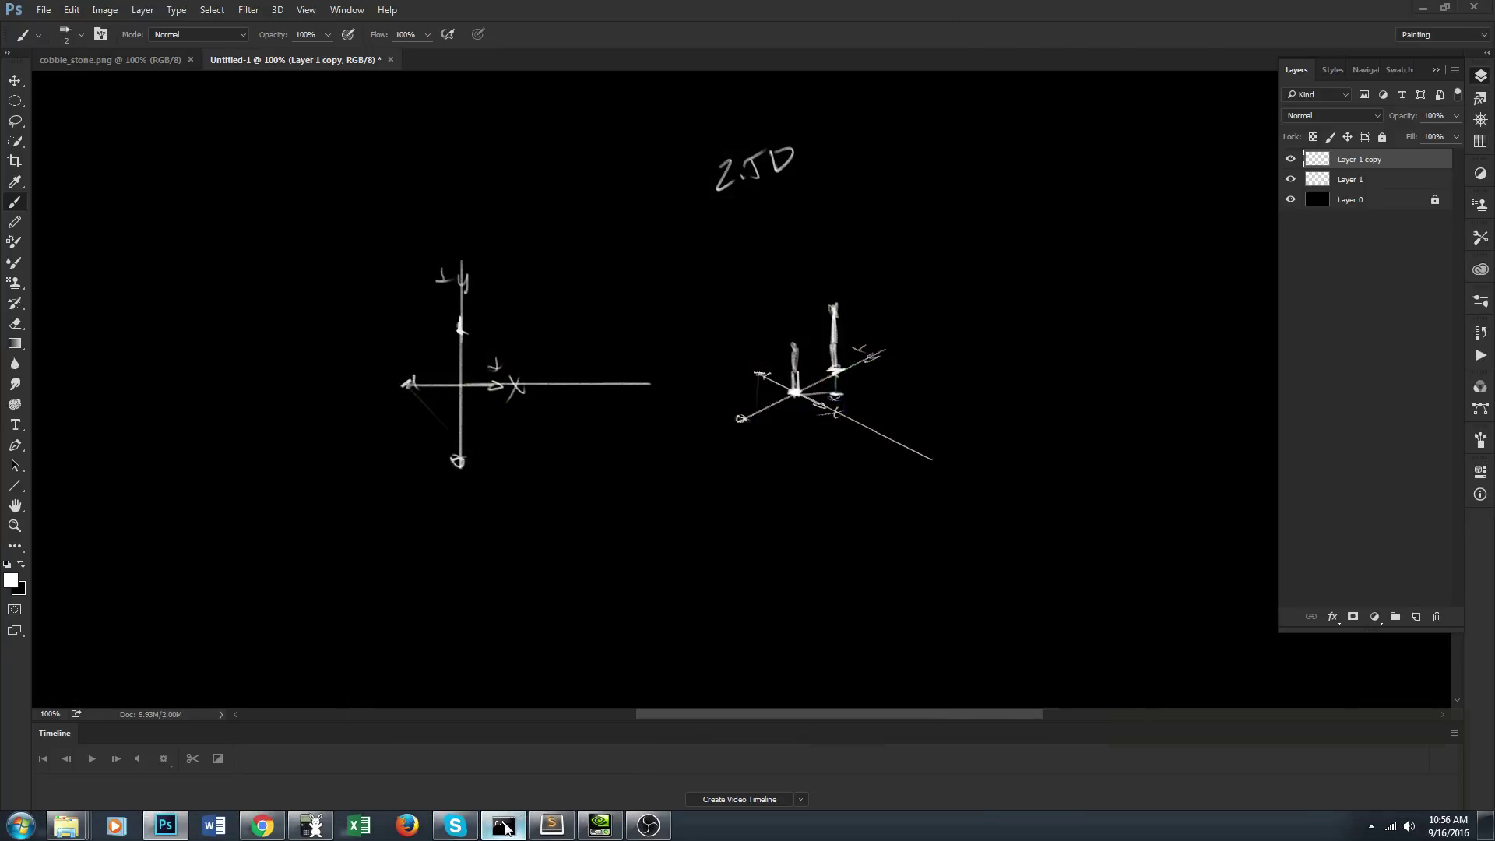
left_click(514, 816)
type("proc\\run")
key("Return")
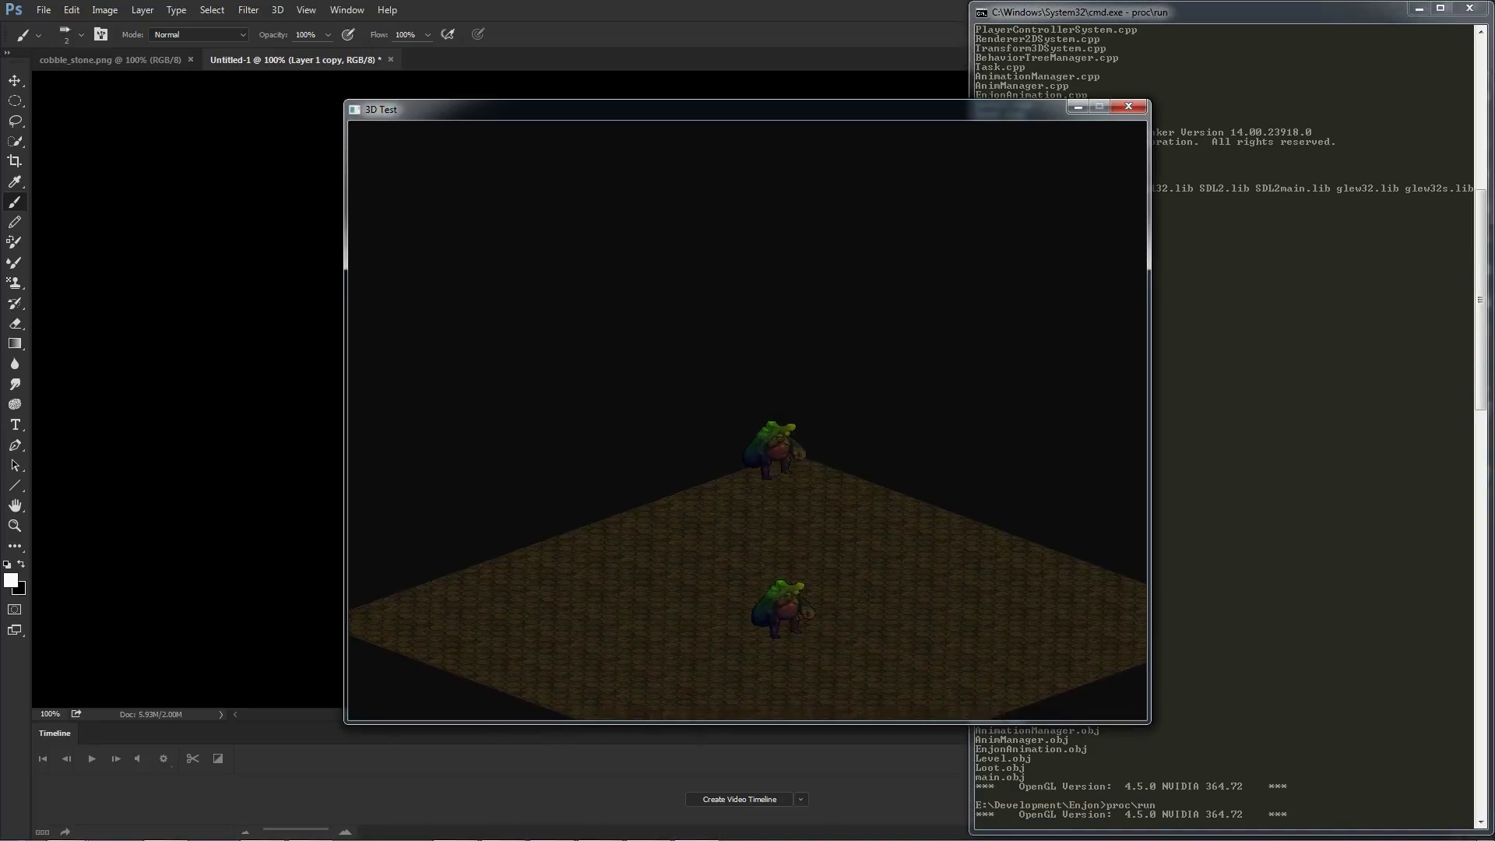
- Walk the character around the floor and past the second one to examine the isometric view
key("a")
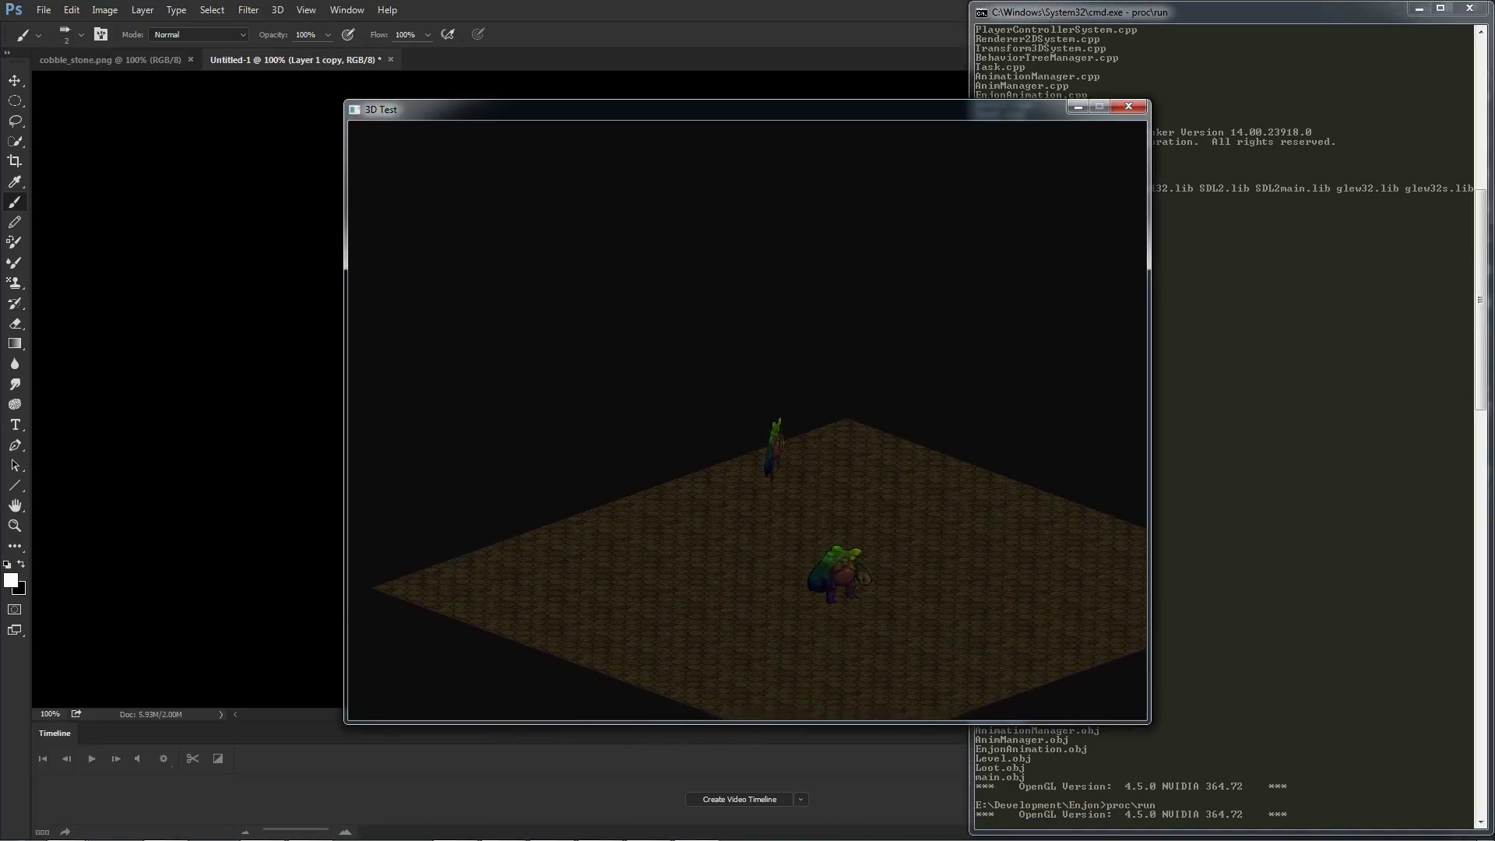
key("s")
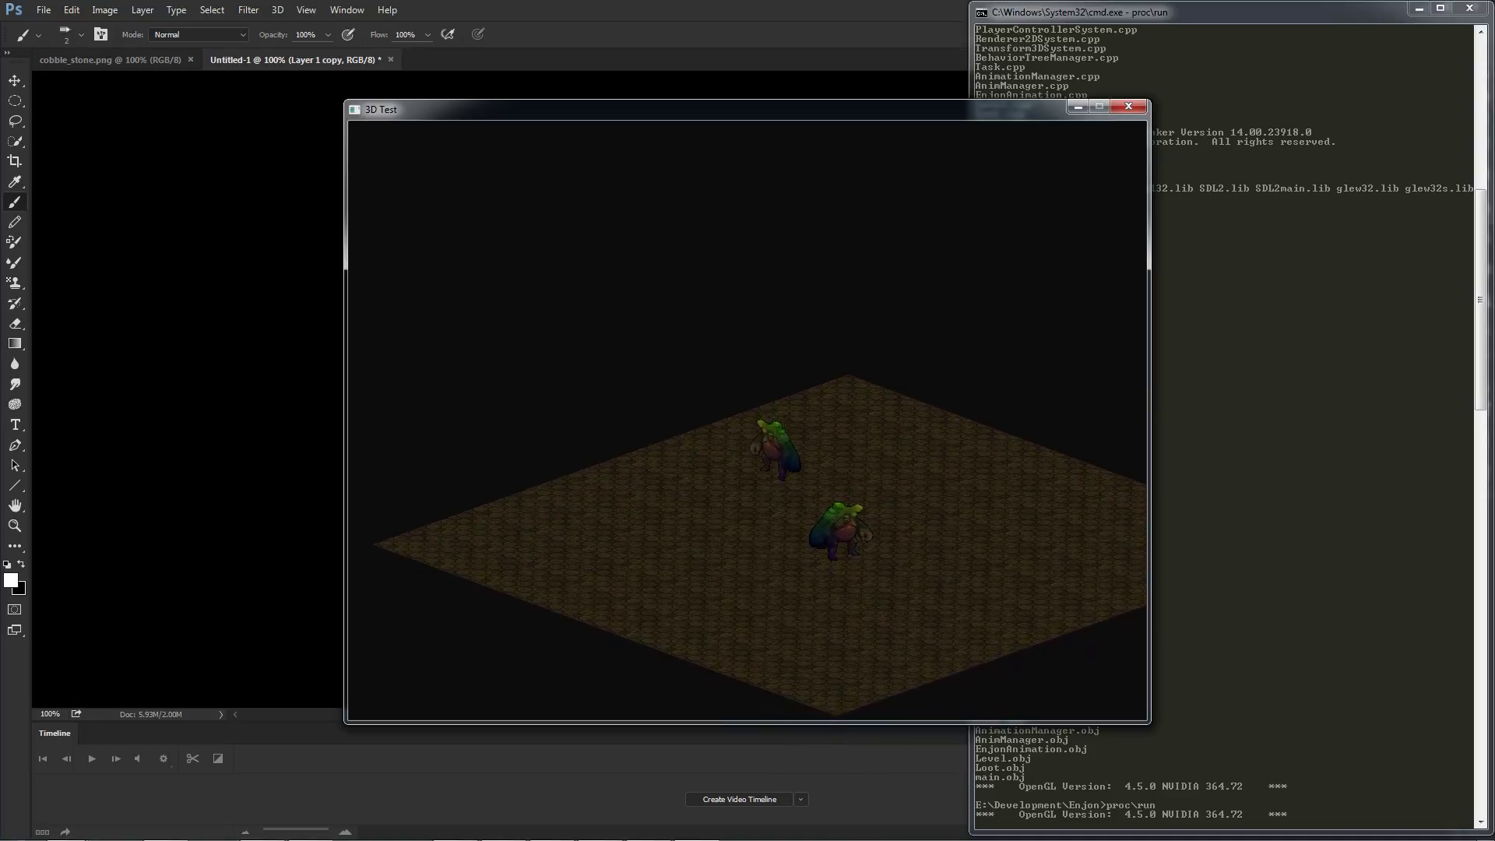
key("a")
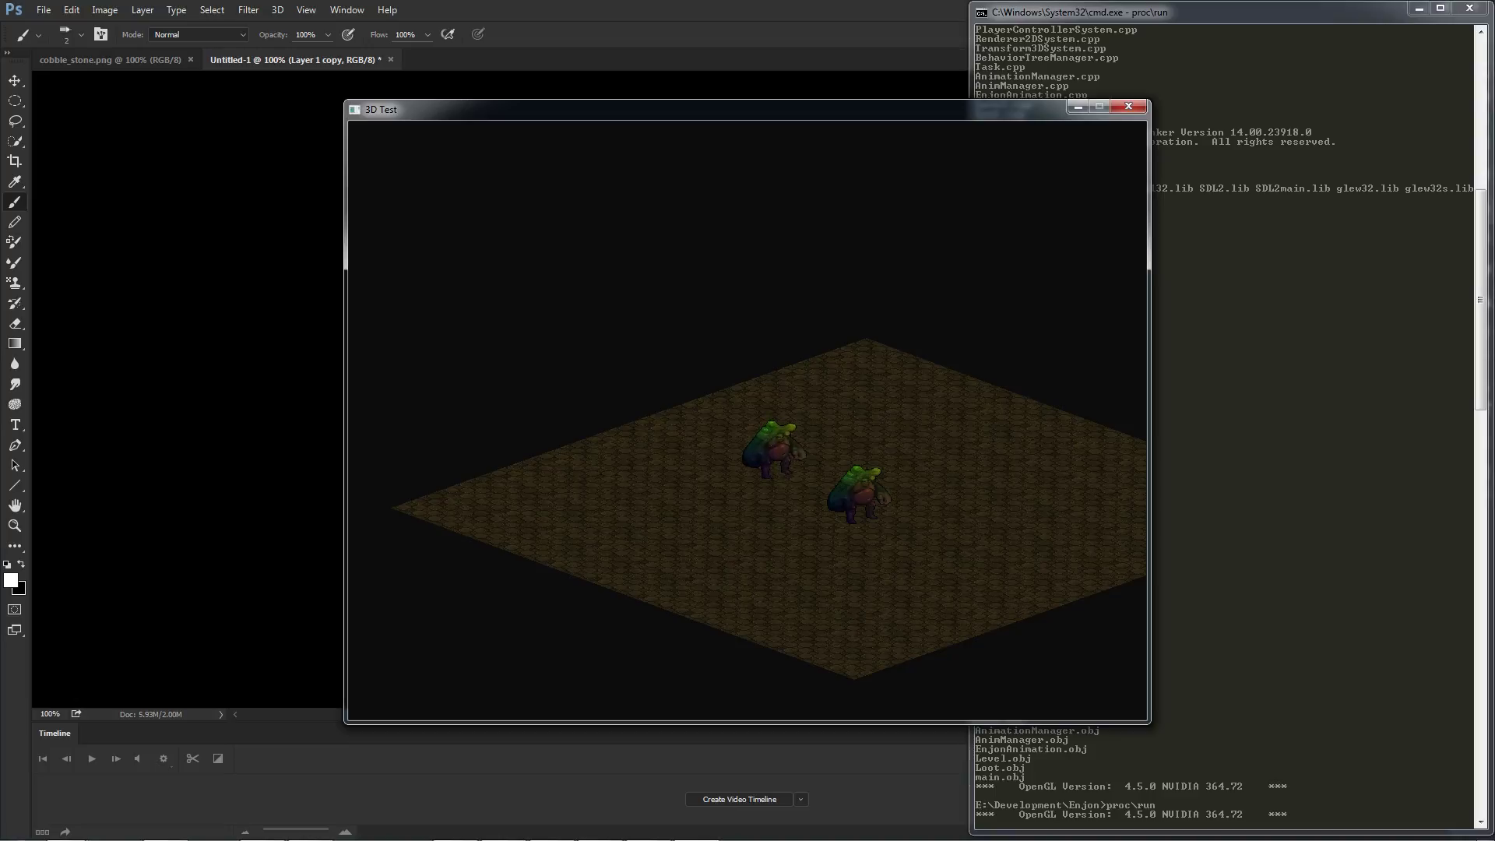
key("e")
key("d")
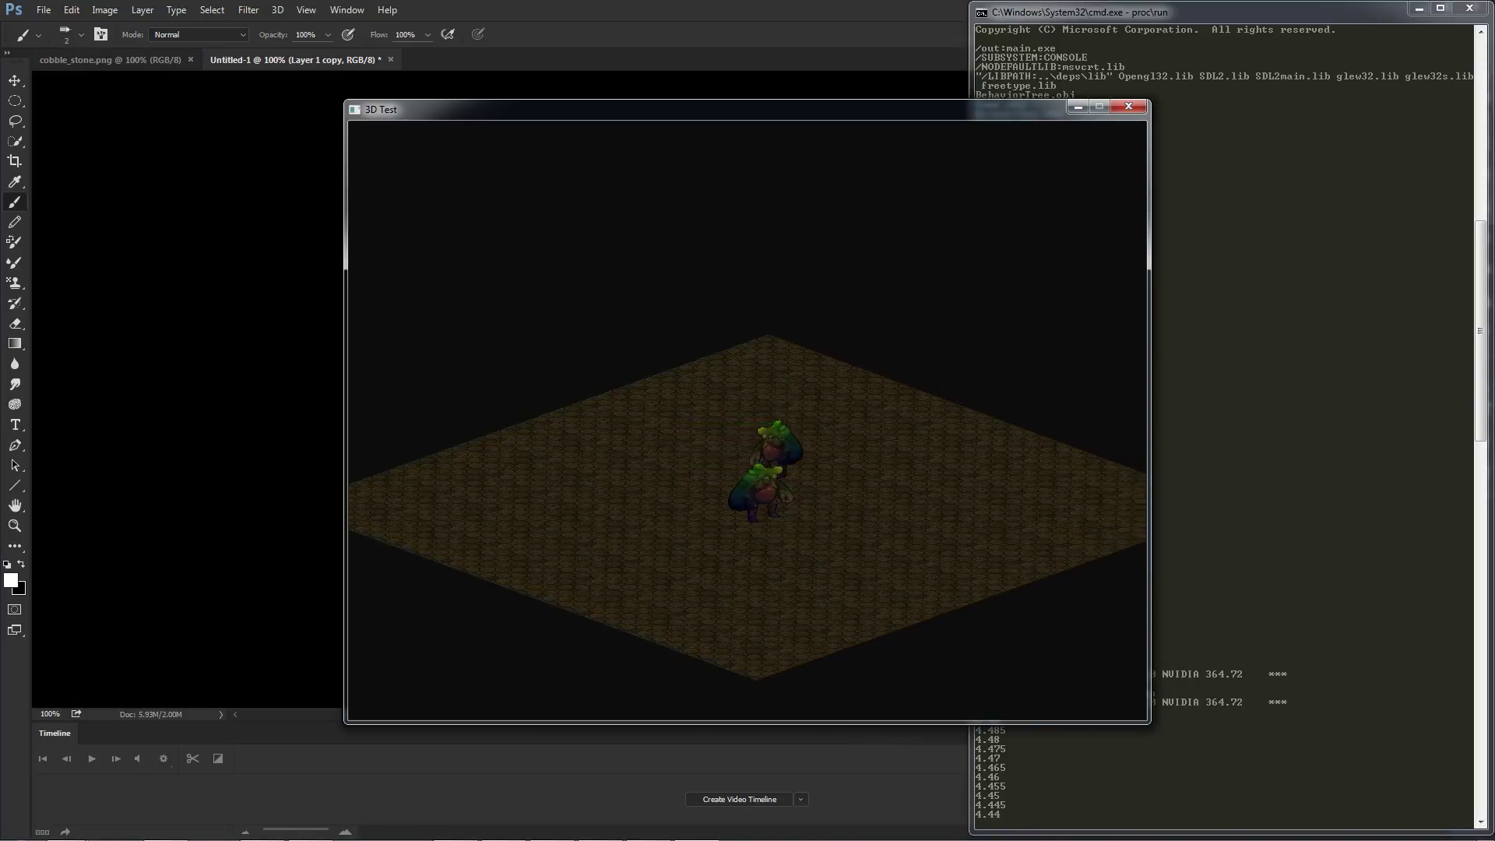
key("a")
key("d")
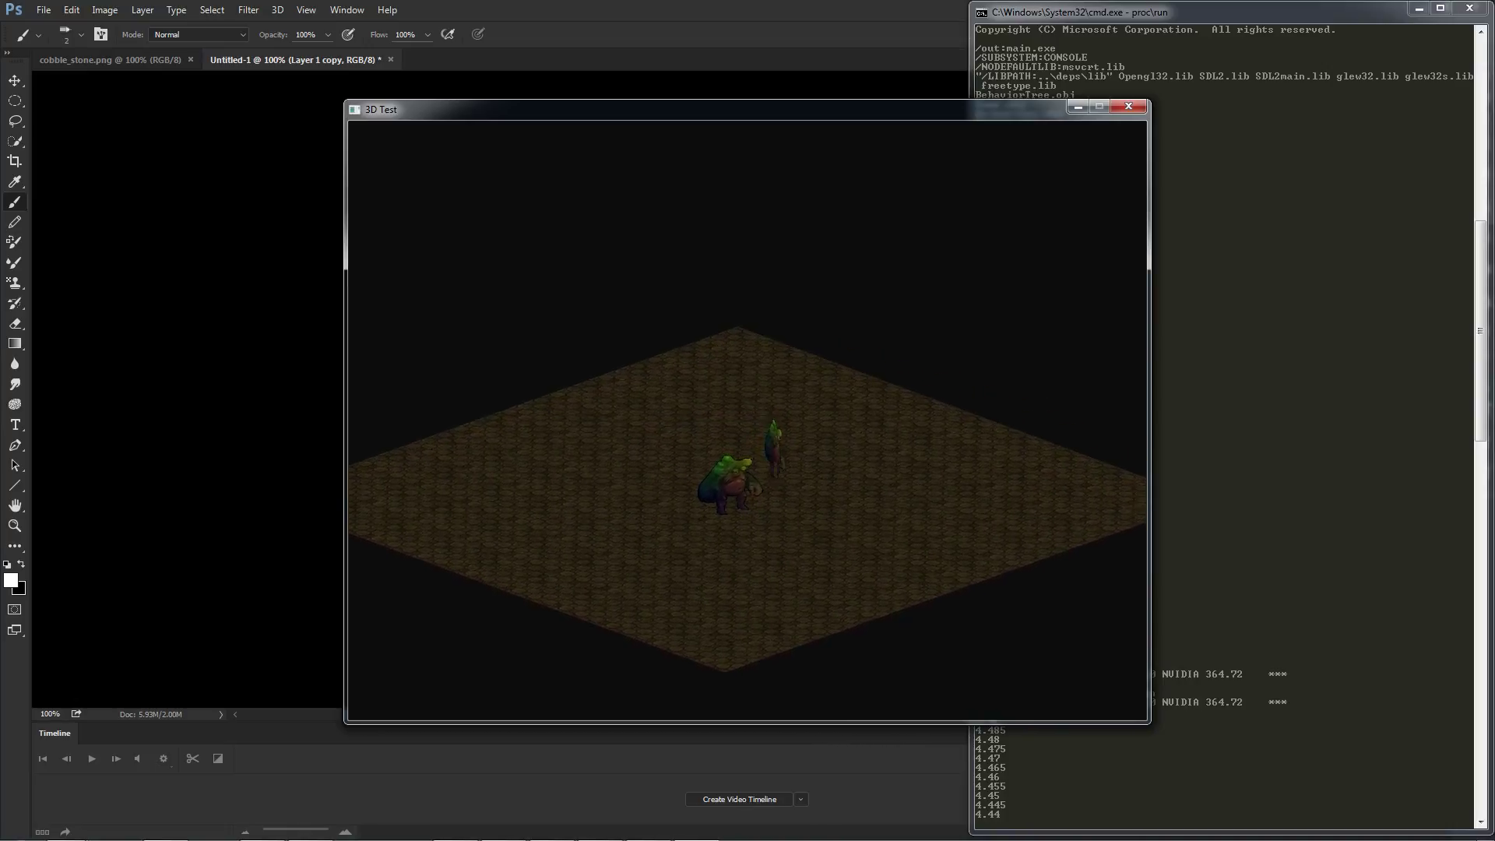
key("s")
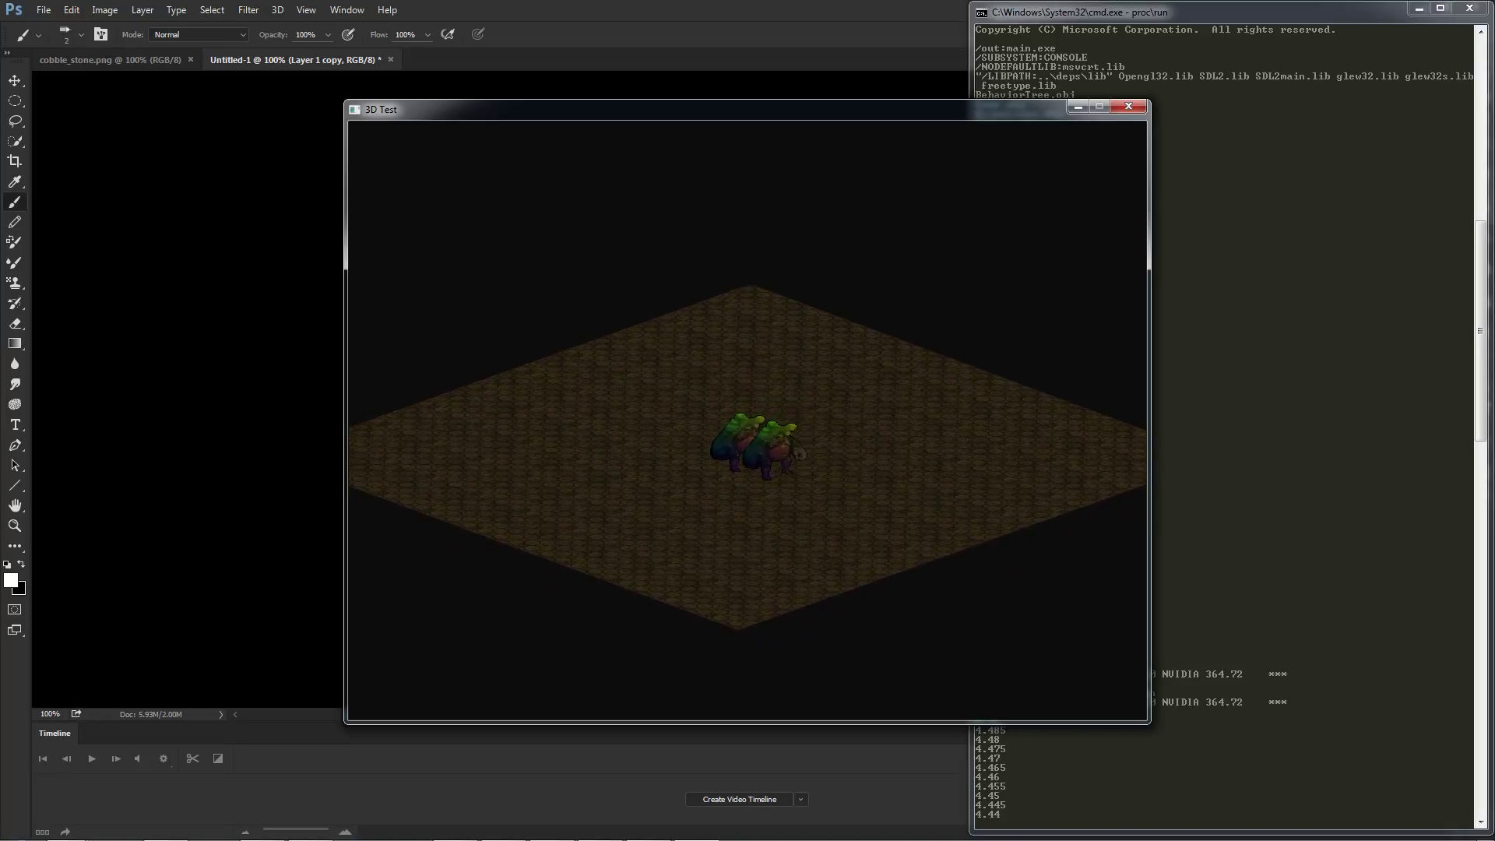
key("a")
key("w")
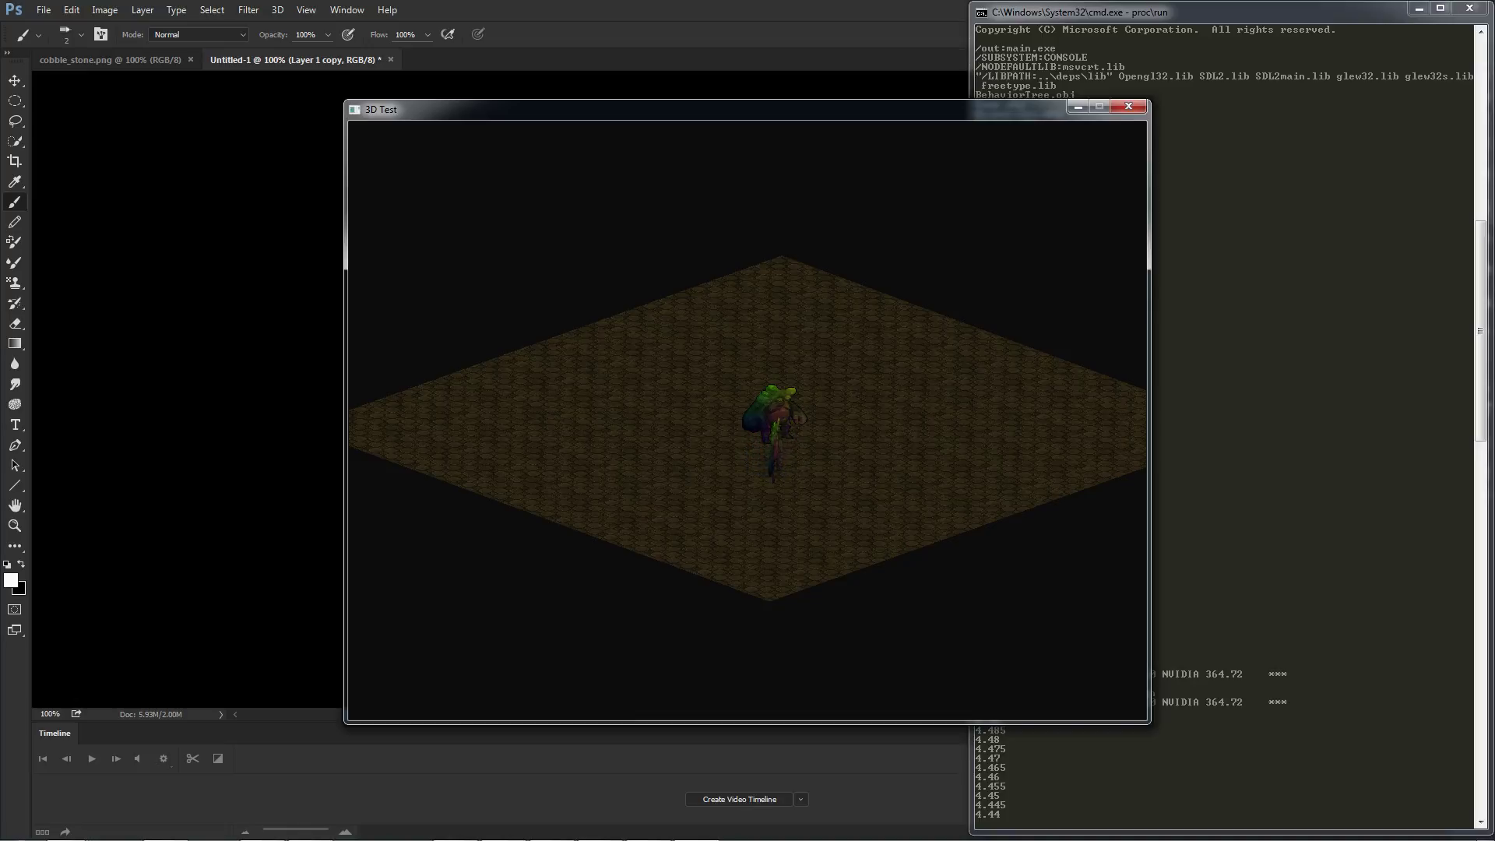
key("s")
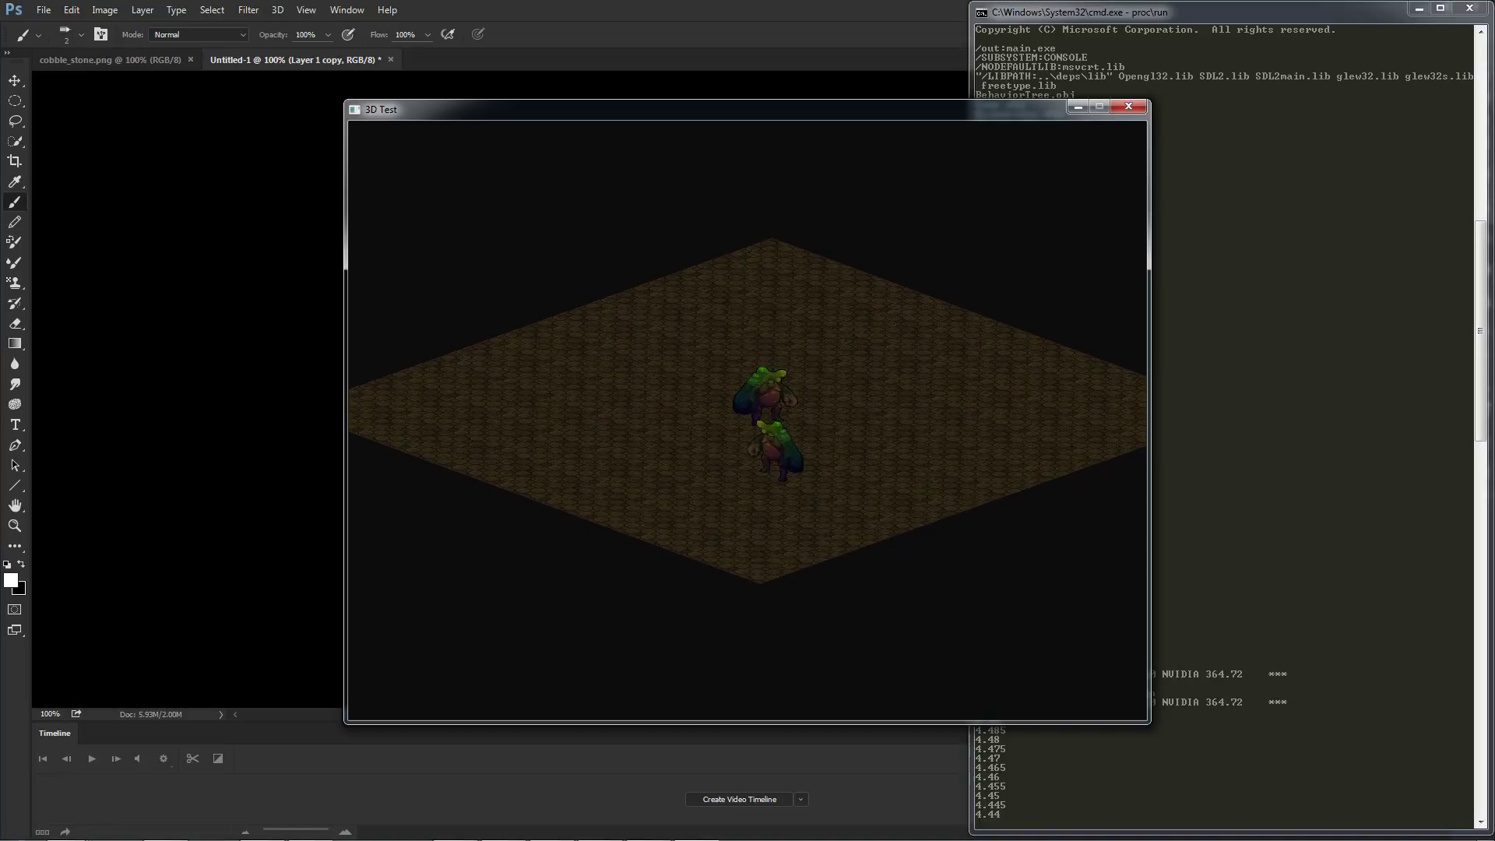
- Switch the 3D Test to the free perspective camera and move around the two characters to inspect them
key("c")
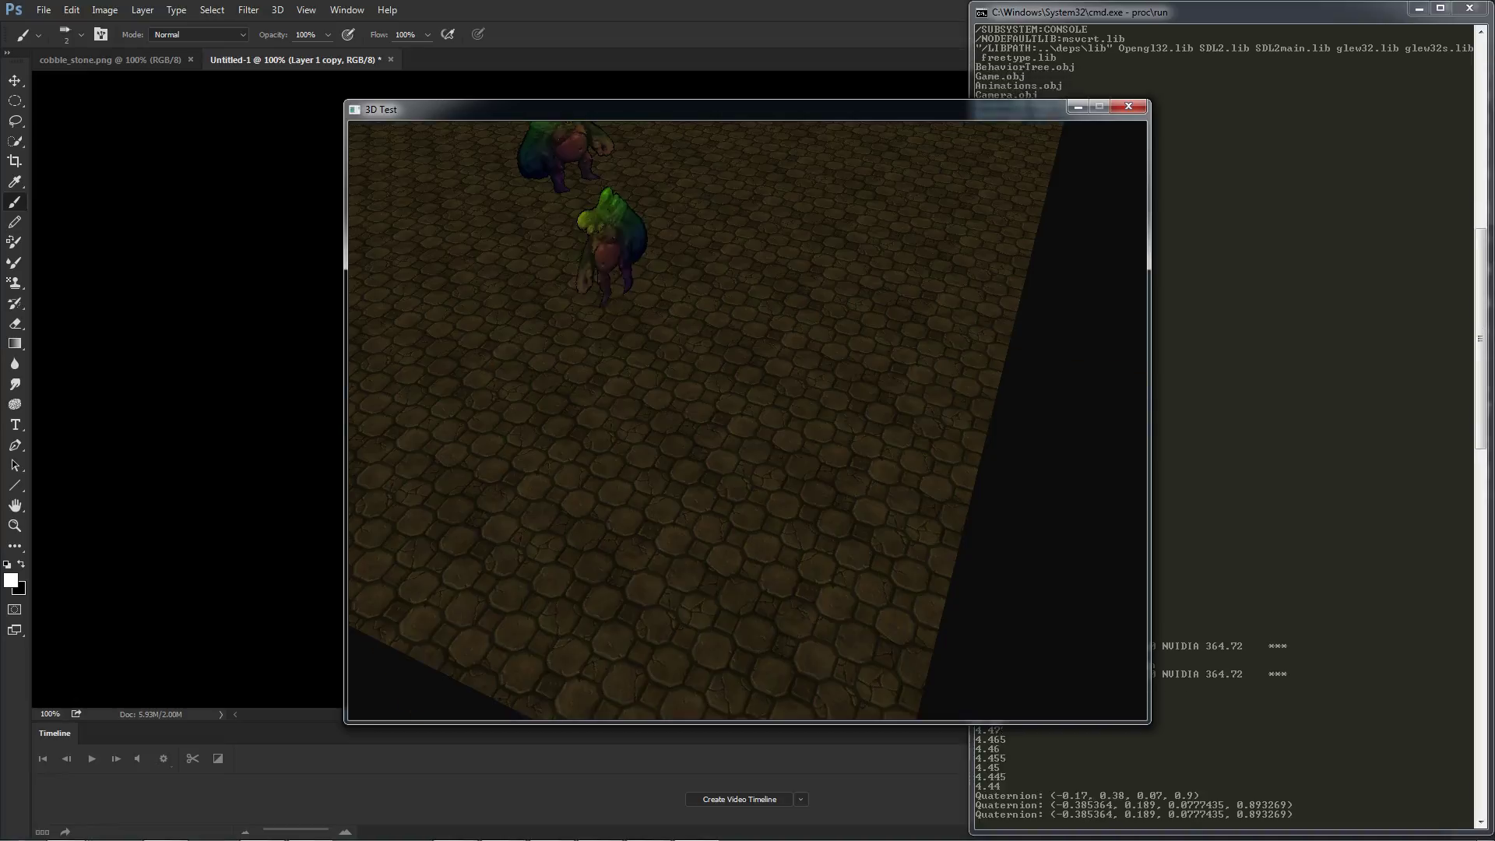
key("a")
key("w")
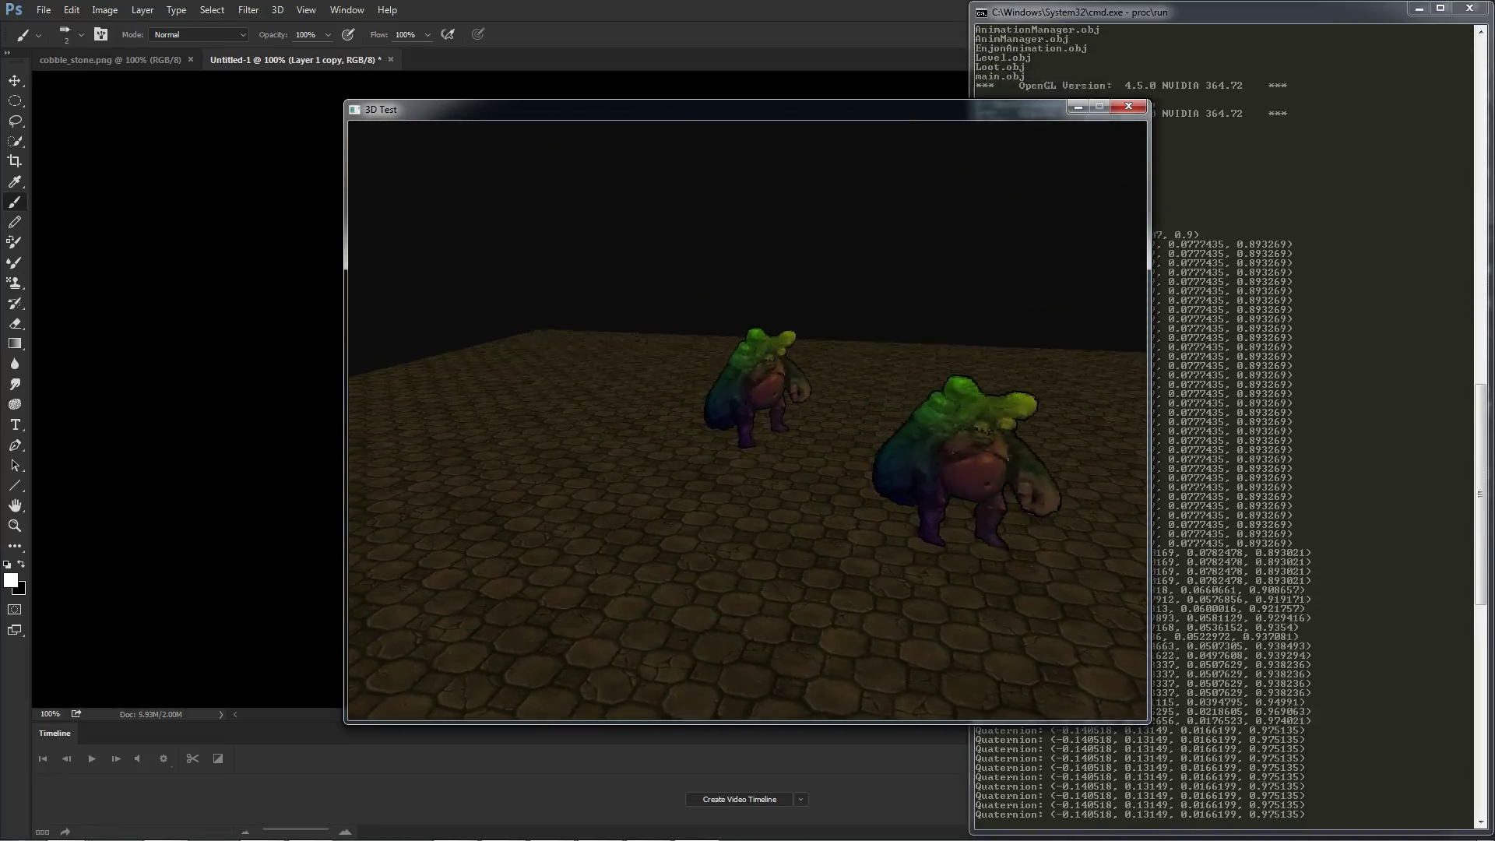
key("a")
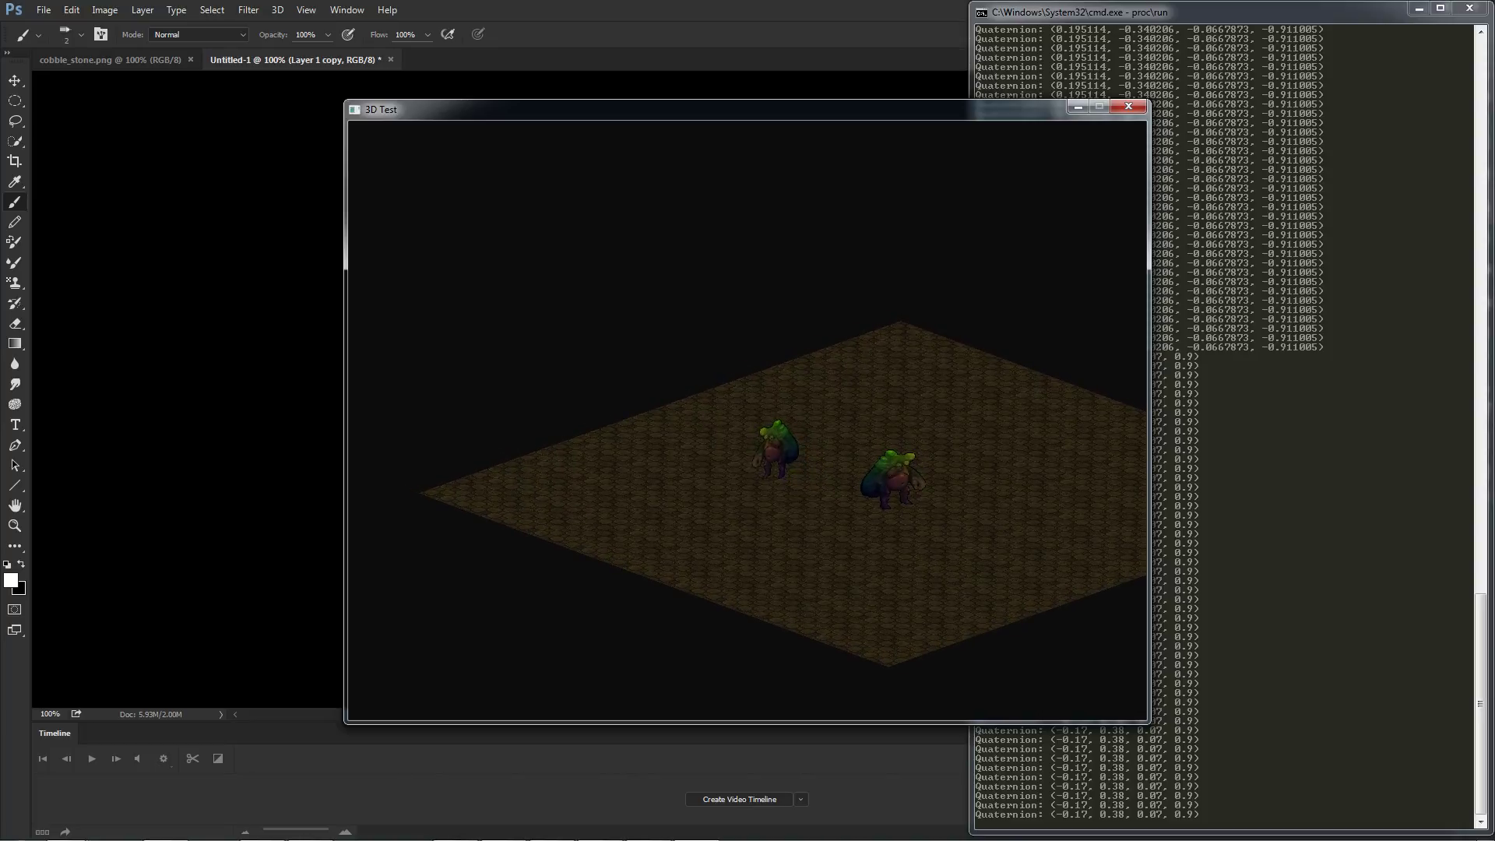
- Examine the quaternion output in the console and move the 3D Test window clear of it
left_click(1387, 423)
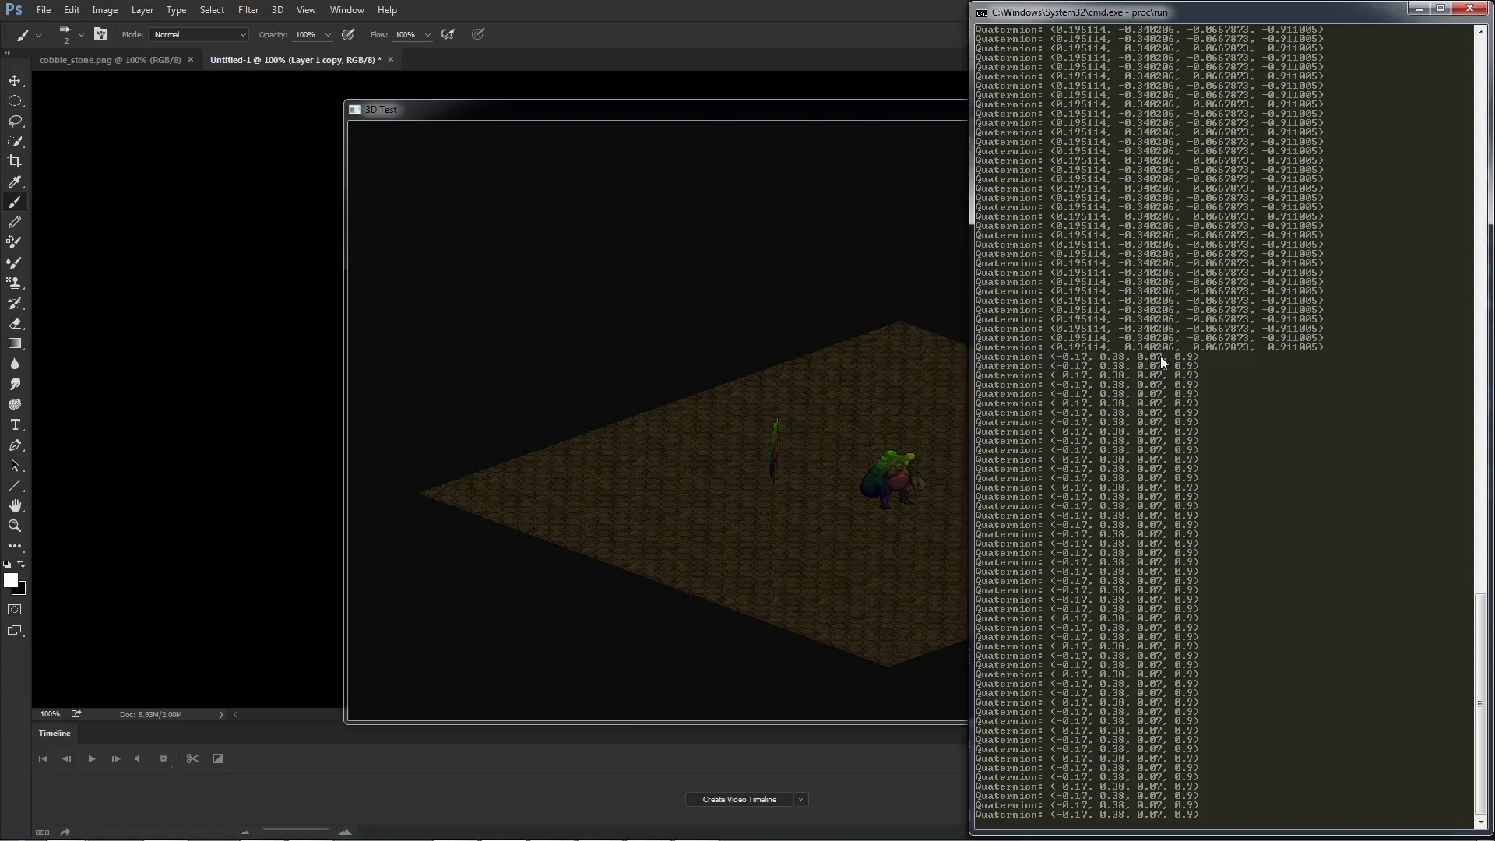
left_click_drag(905, 112, 698, 108)
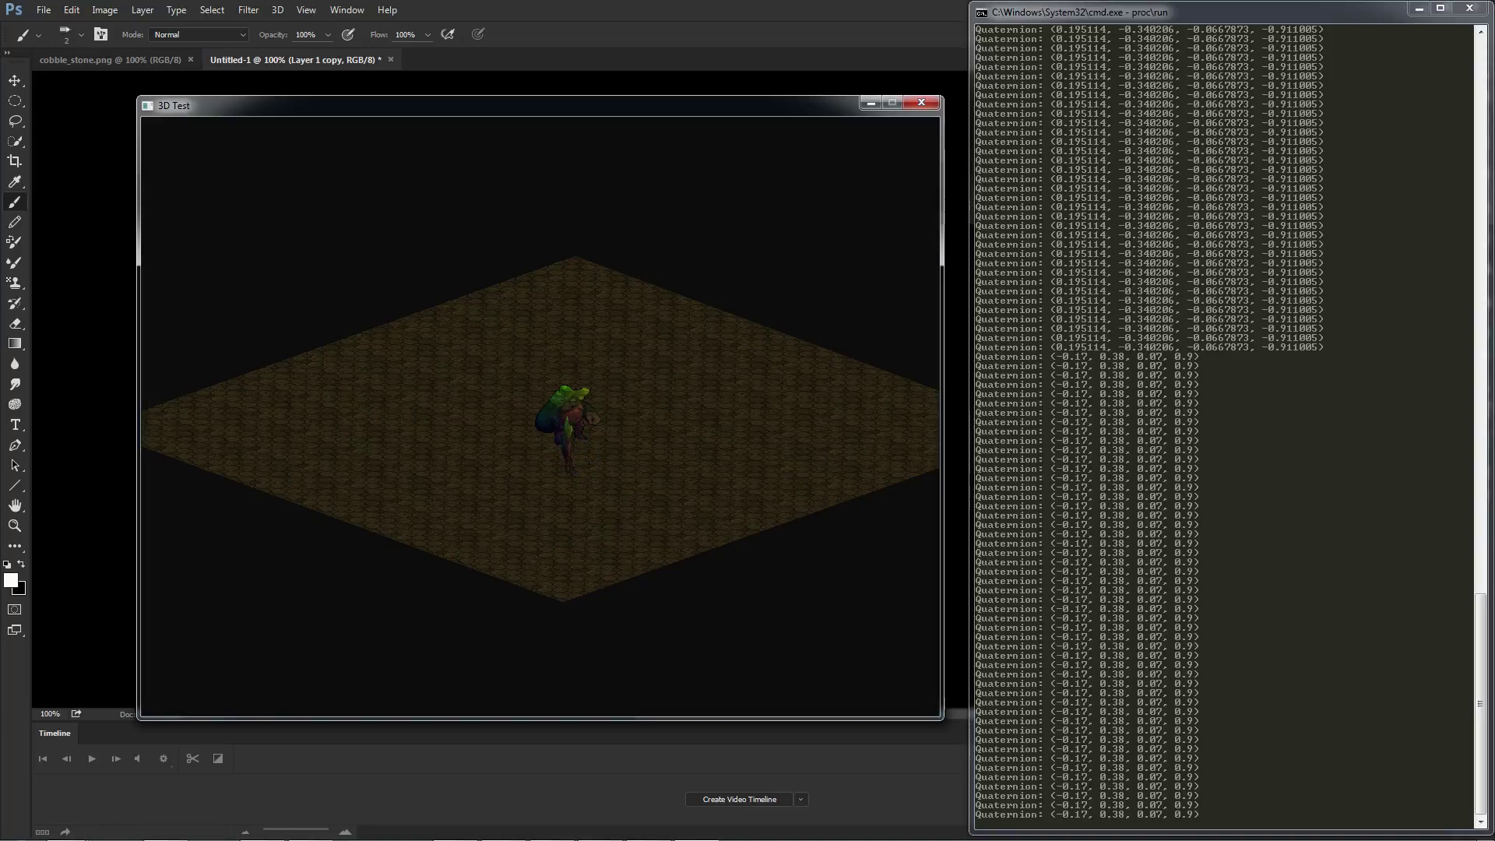
- Close the 3D Test and switch to OBS
key("Escape")
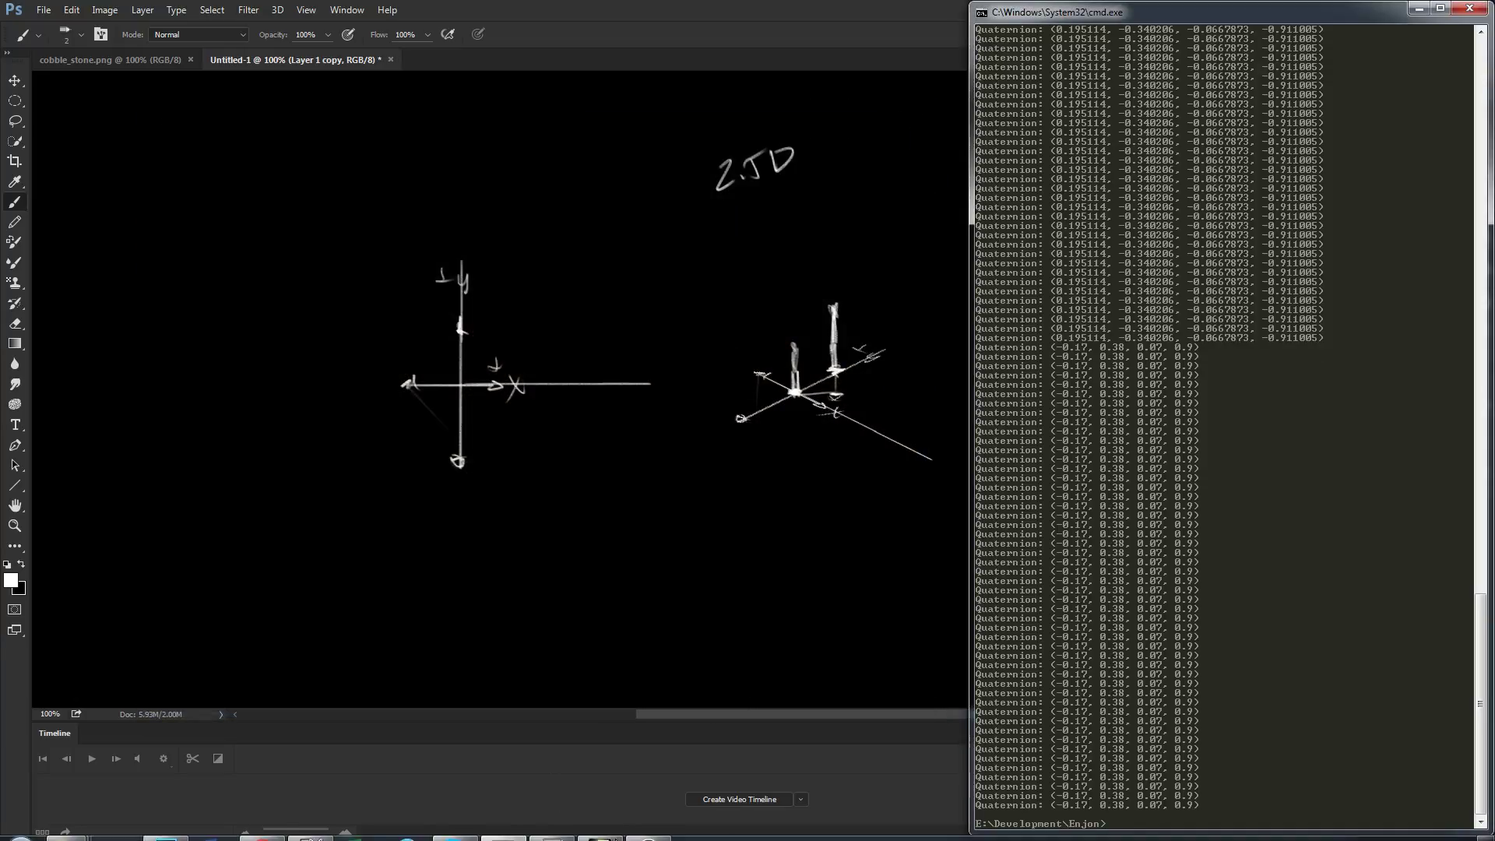
left_click(652, 833)
left_click(649, 827)
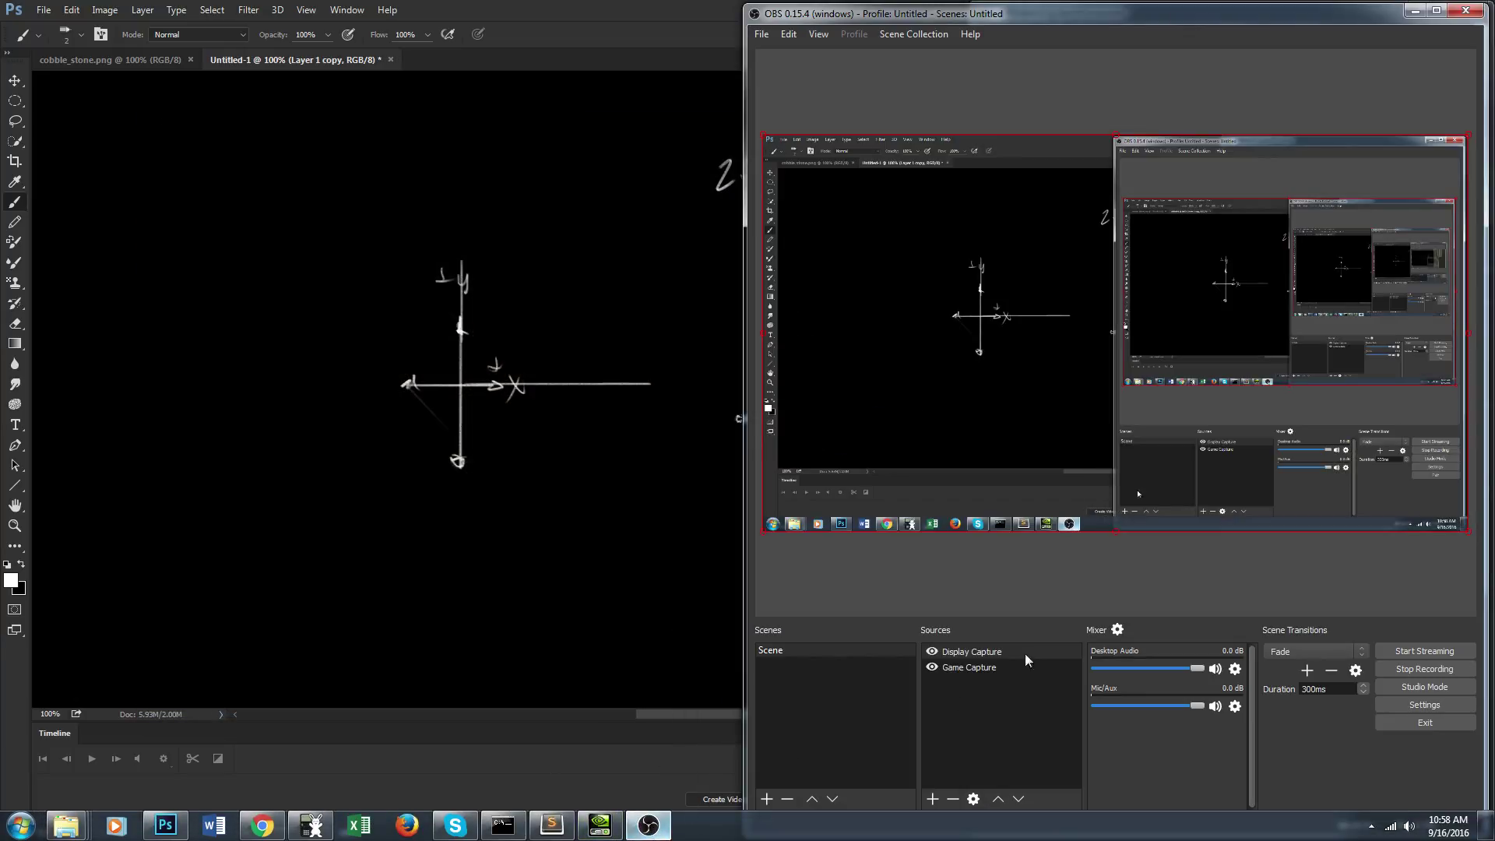